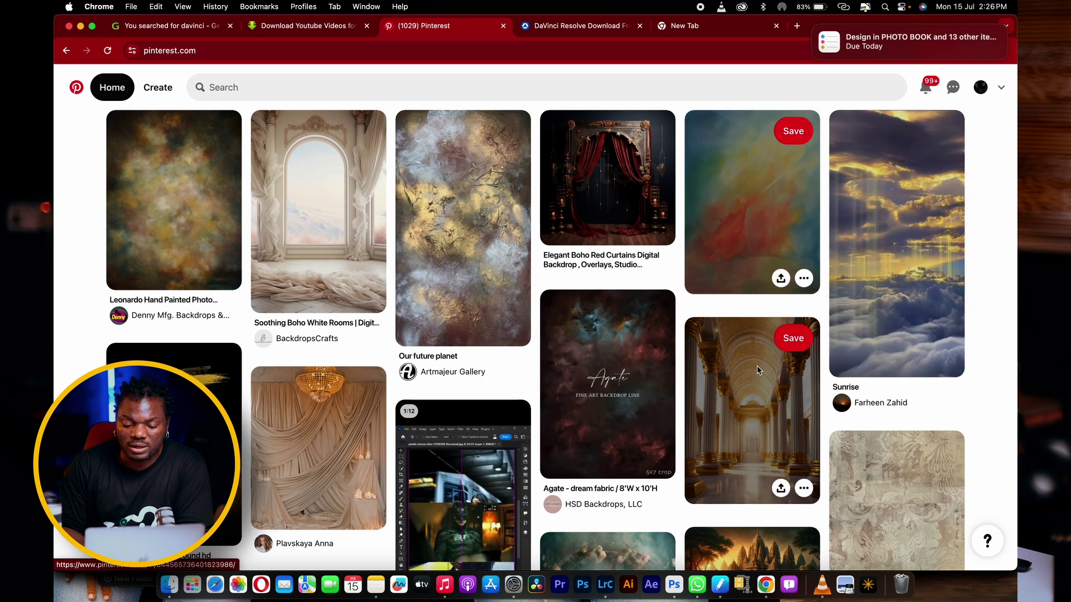
Search Pinterest for "studio" and look through the results of the suggested query "studio ghibli background"
scroll(757, 370, down, 15)
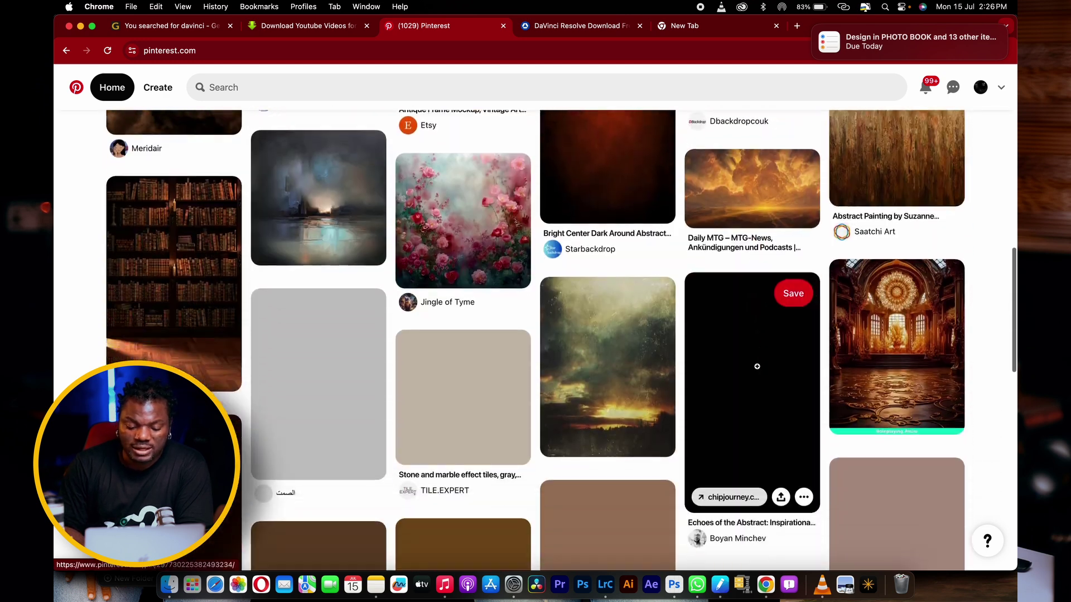
scroll(757, 366, down, 10)
scroll(757, 369, down, 3)
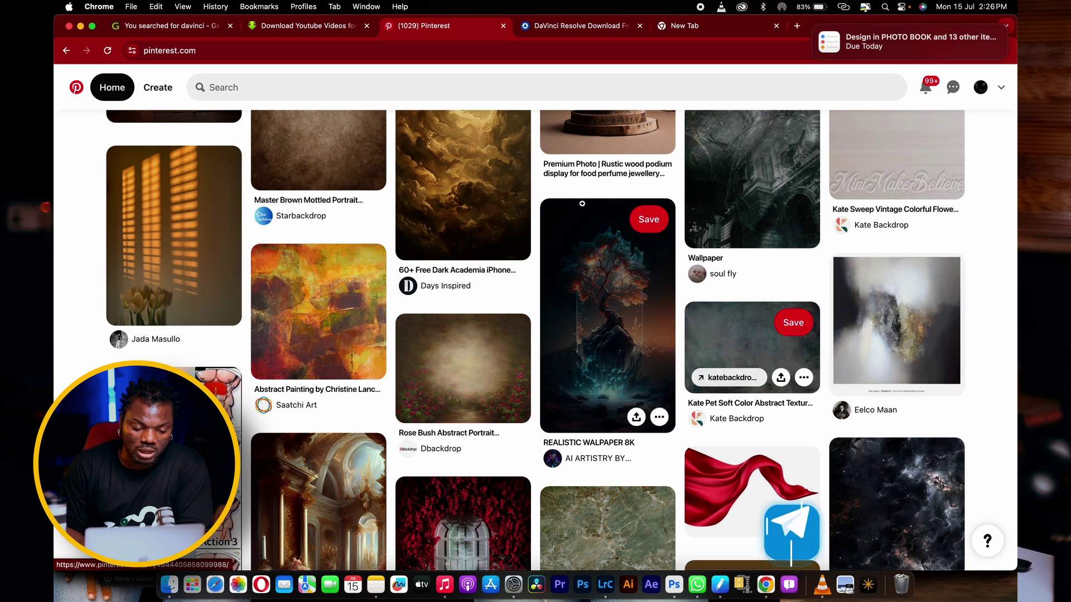
click(414, 98)
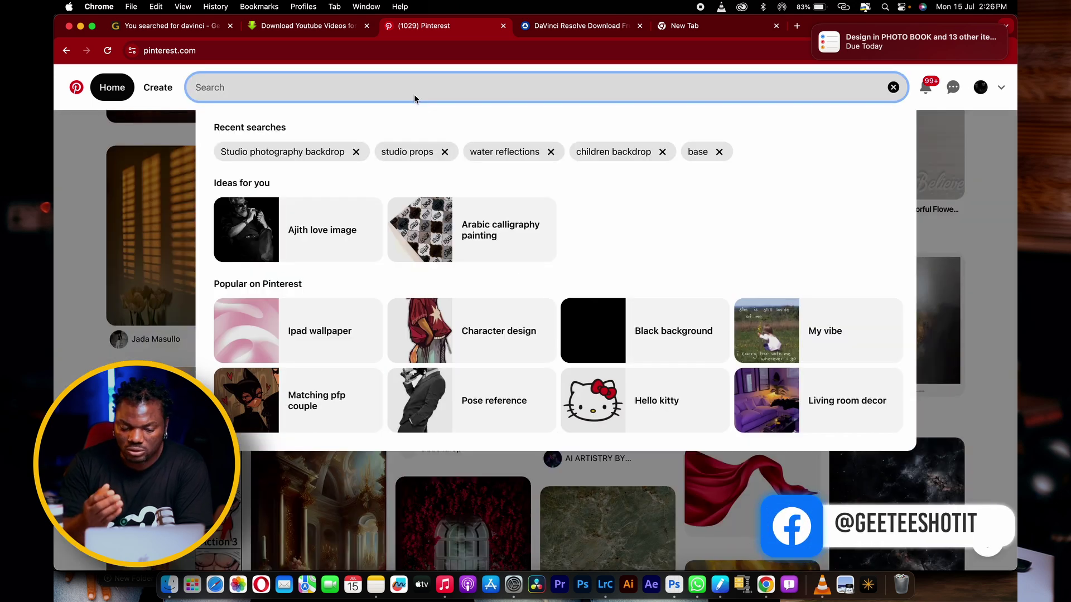
text(studio)
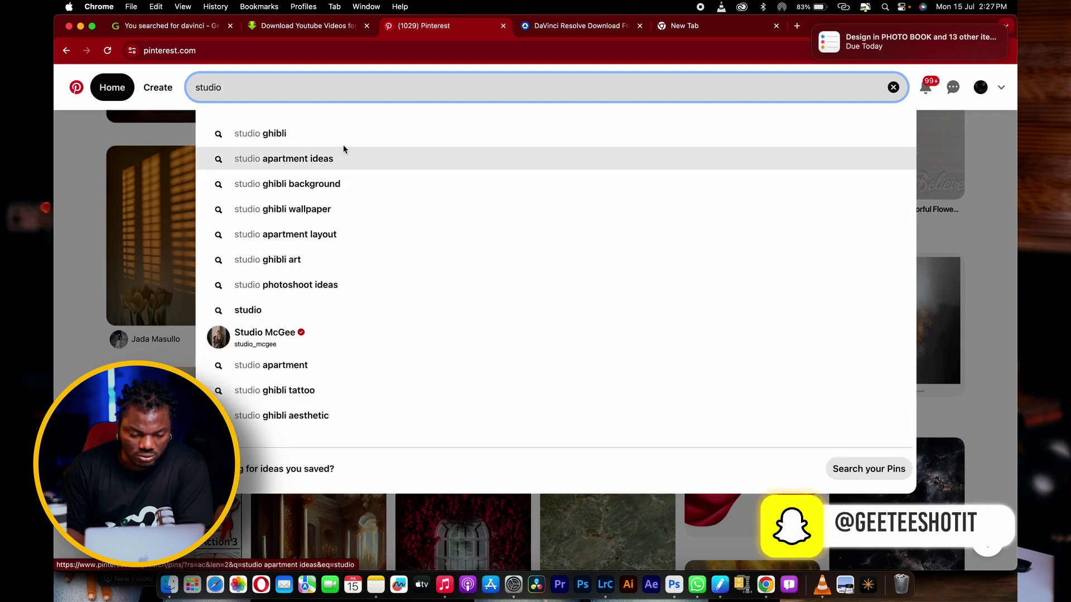
click(308, 188)
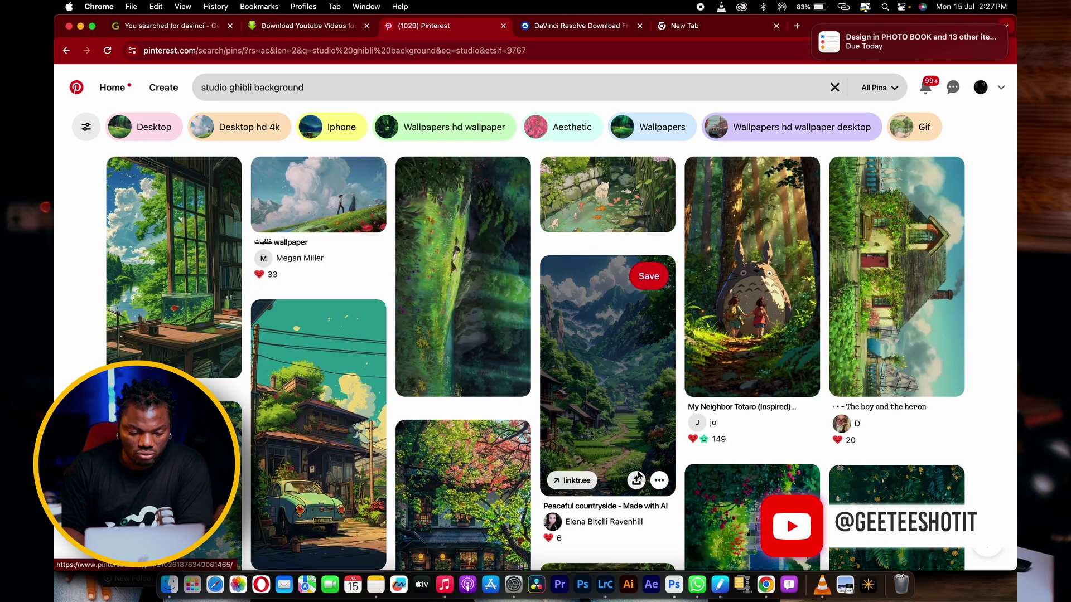
scroll(638, 477, down, 10)
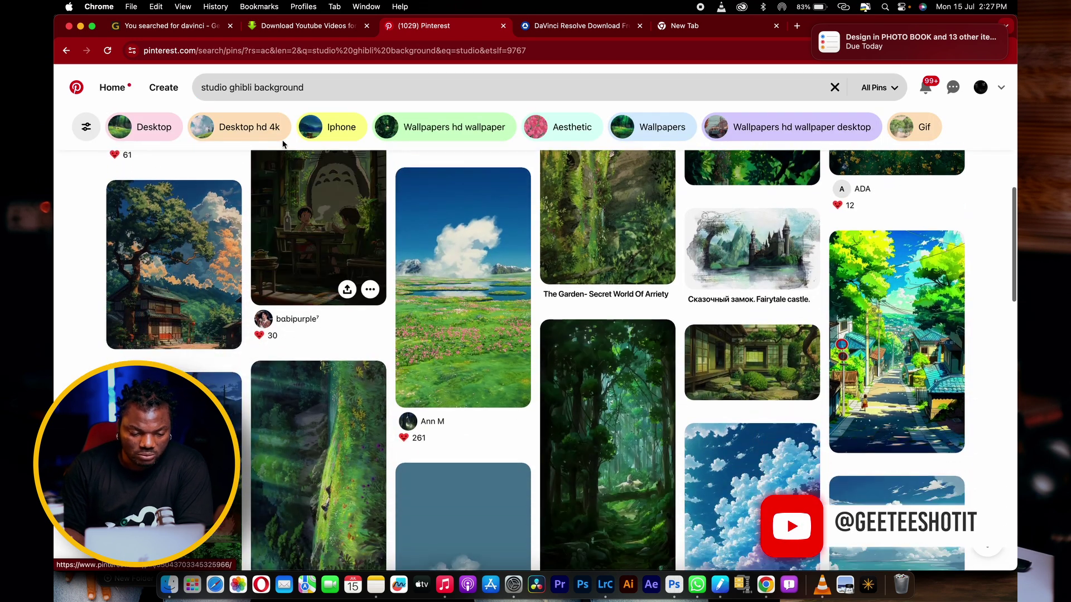
Change the Pinterest search to "studio background" and look through the backdrop images
click(253, 88)
key(BackSpace)
key(BackSpace)
key(BackSpace)
key(BackSpace)
key(BackSpace)
key(BackSpace)
key(BackSpace)
key(BackSpace)
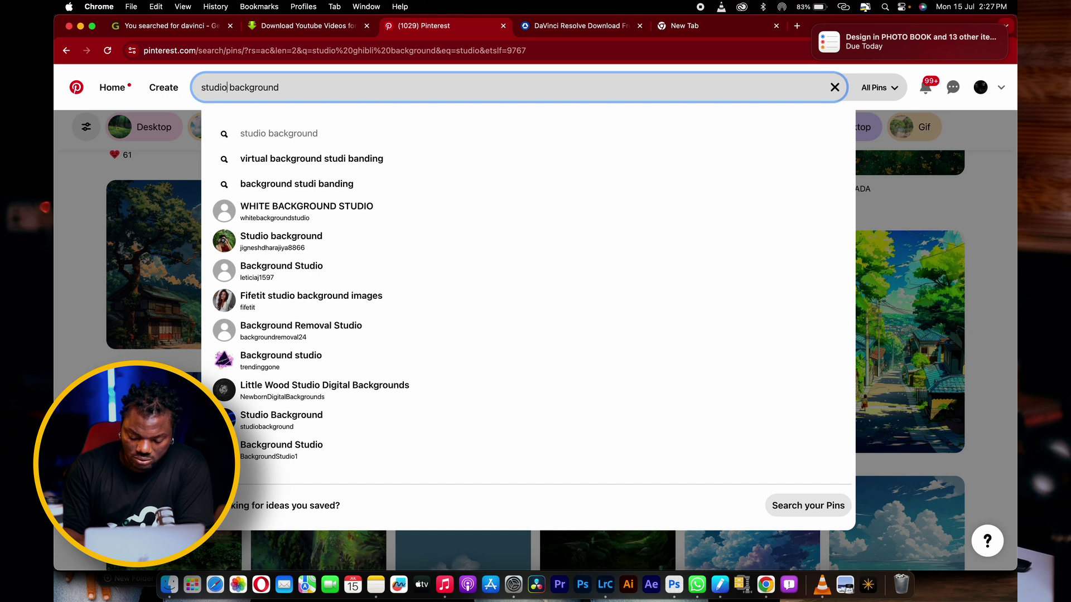
key(Return)
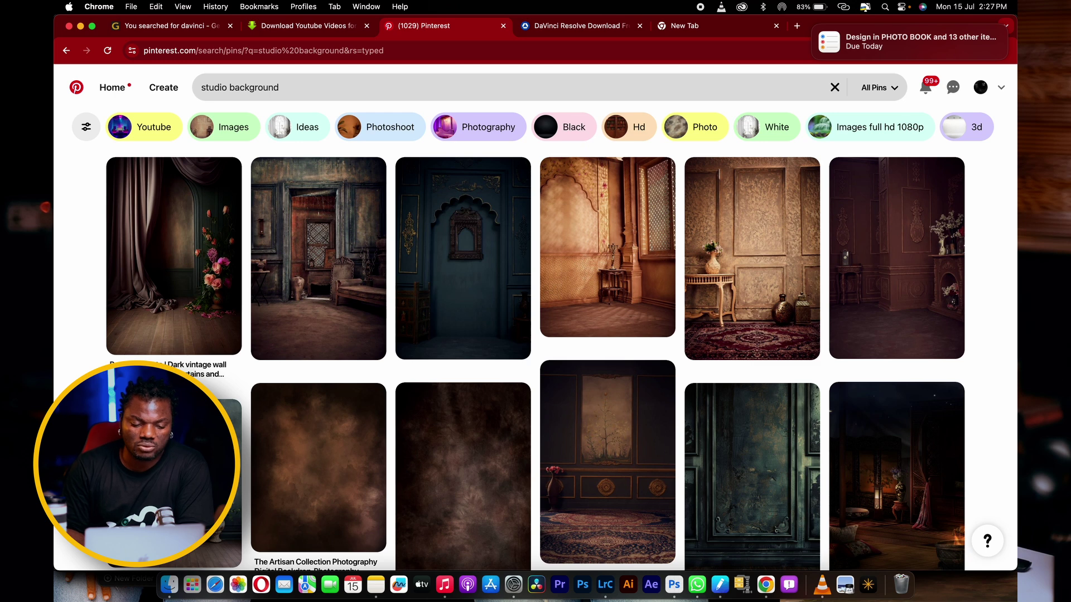
scroll(440, 478, down, 10)
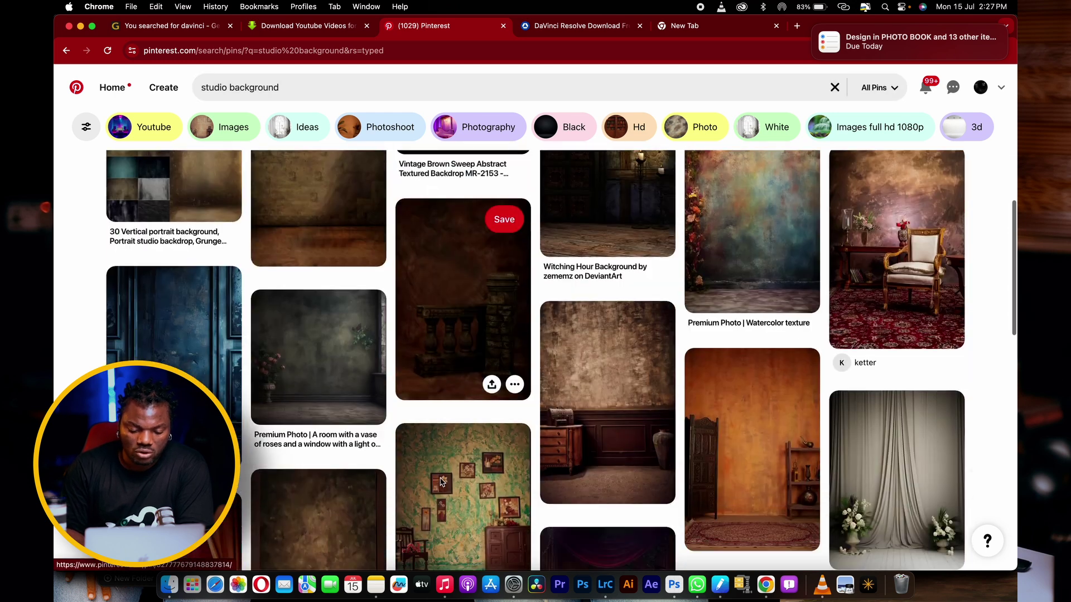
scroll(441, 479, down, 5)
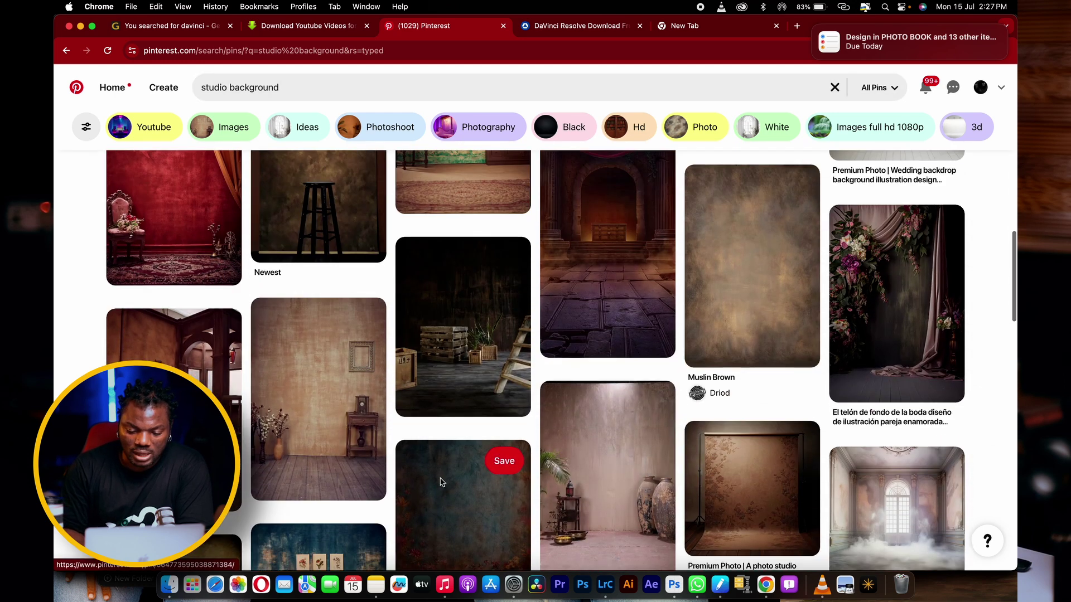
scroll(440, 482, down, 6)
scroll(440, 482, up, 5)
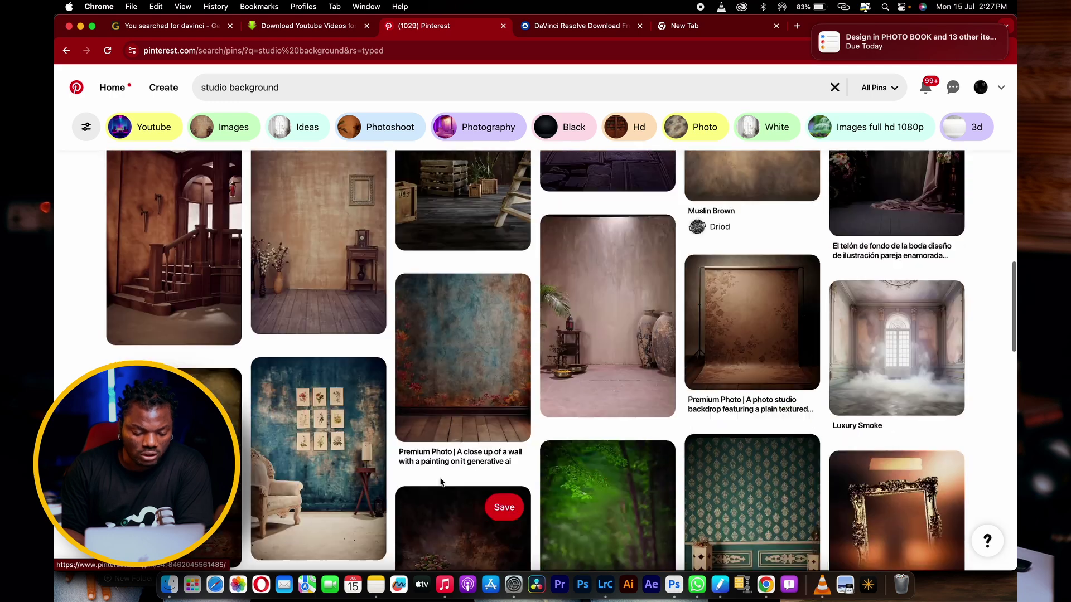
scroll(440, 482, down, 10)
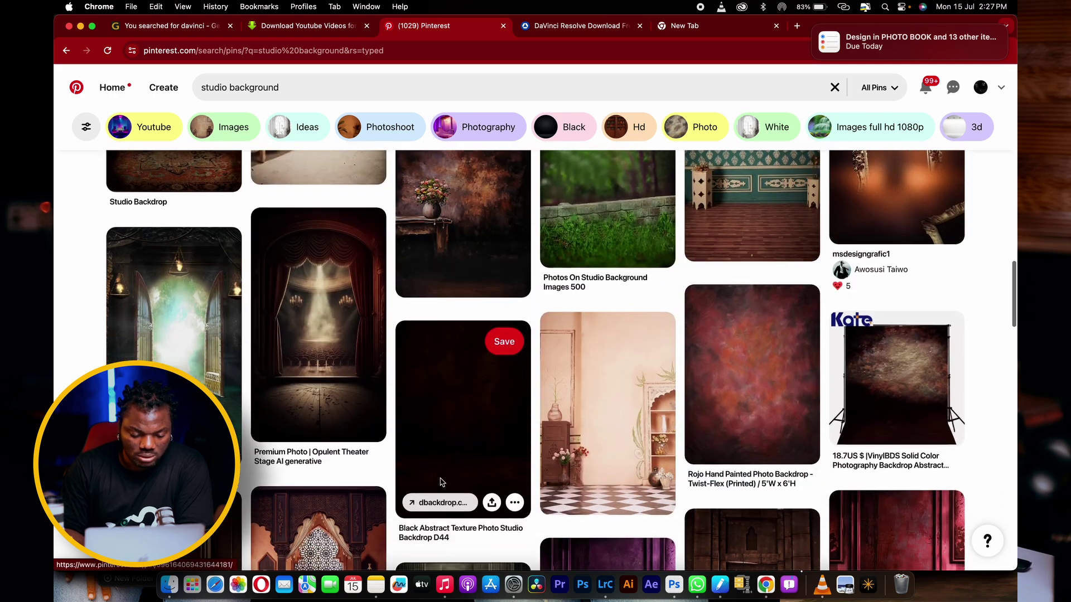
scroll(440, 482, down, 15)
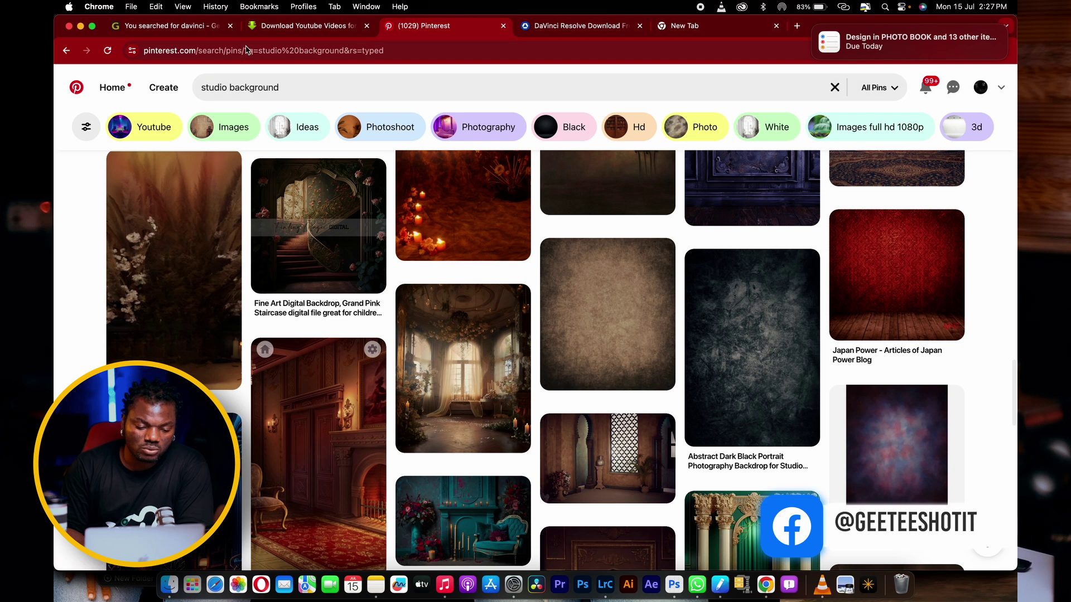
Switch to the Freepik website and search its assets for "studio background"
click(246, 51)
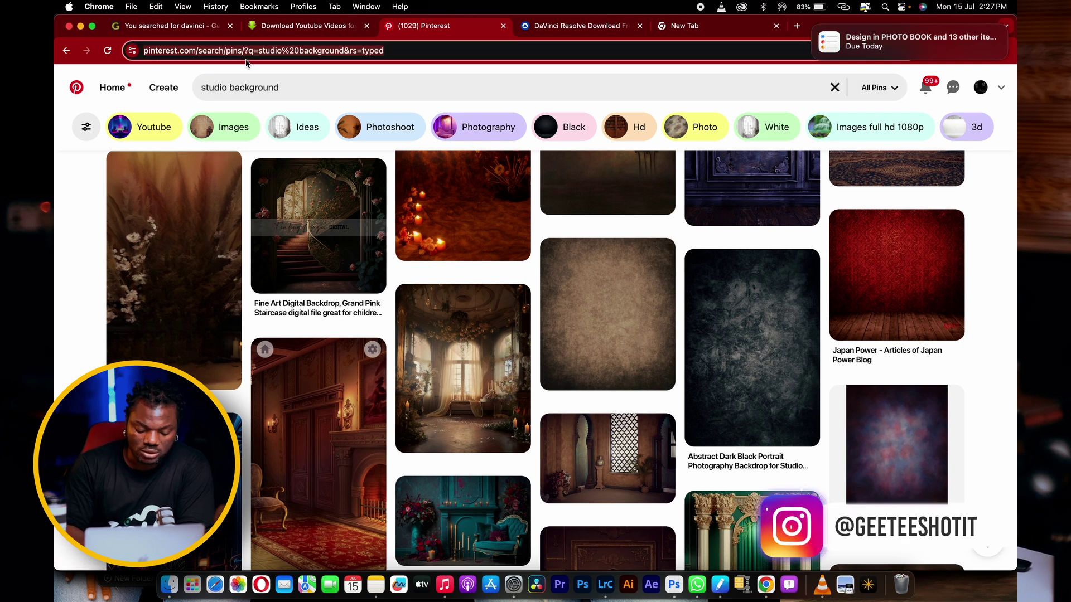
text(free)
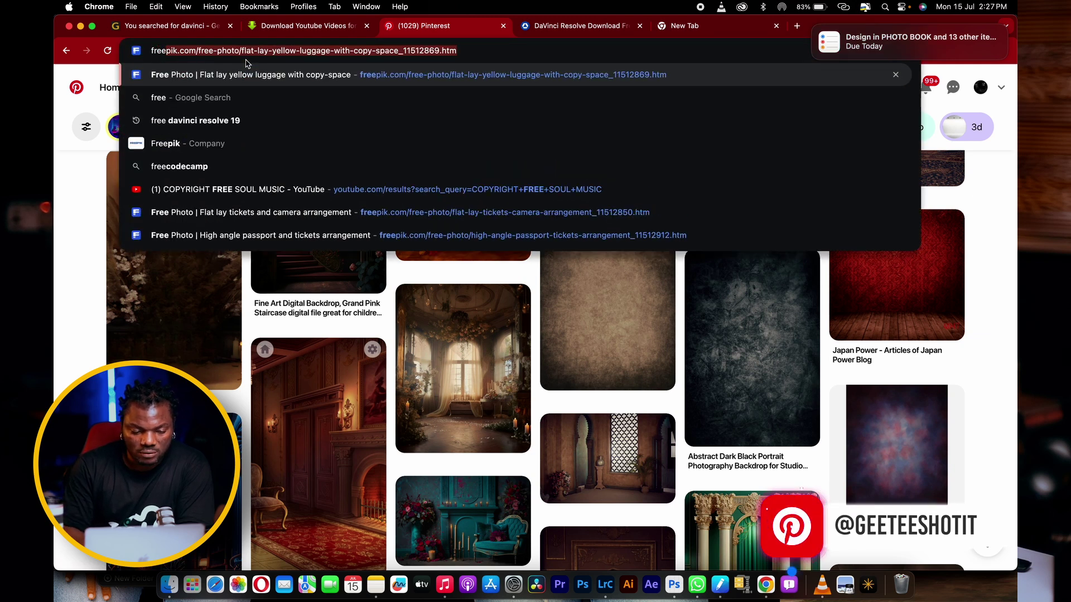
key(Return)
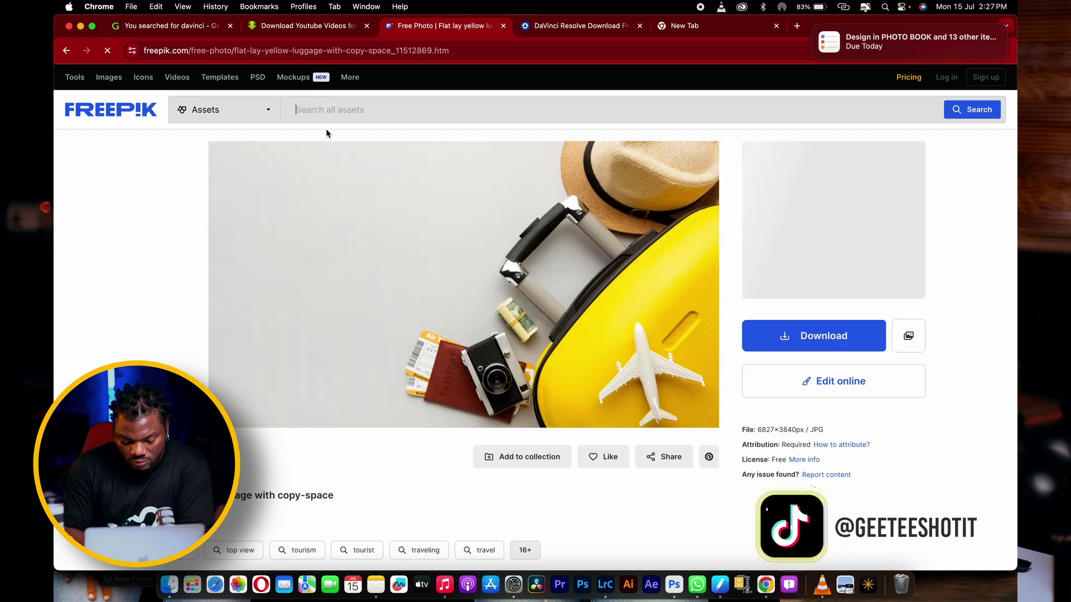
text(studio)
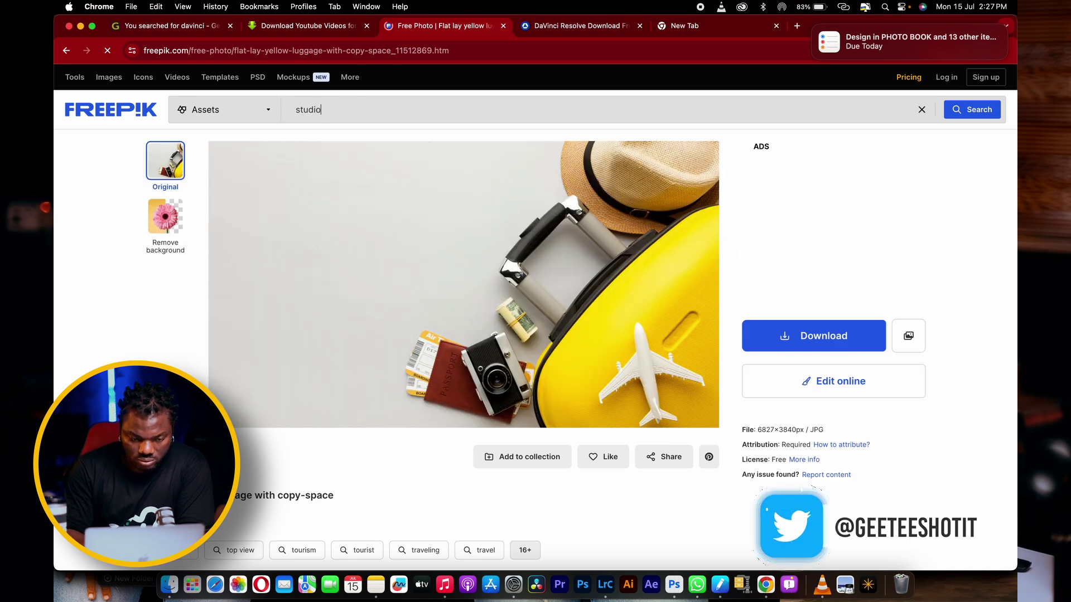
scroll(325, 134, down, 5)
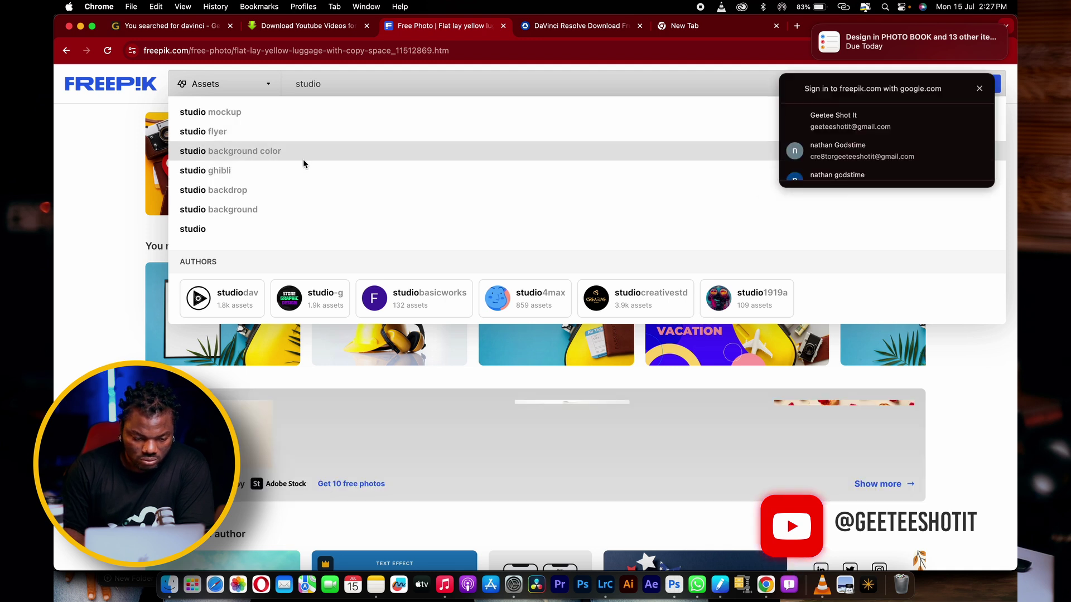
click(289, 208)
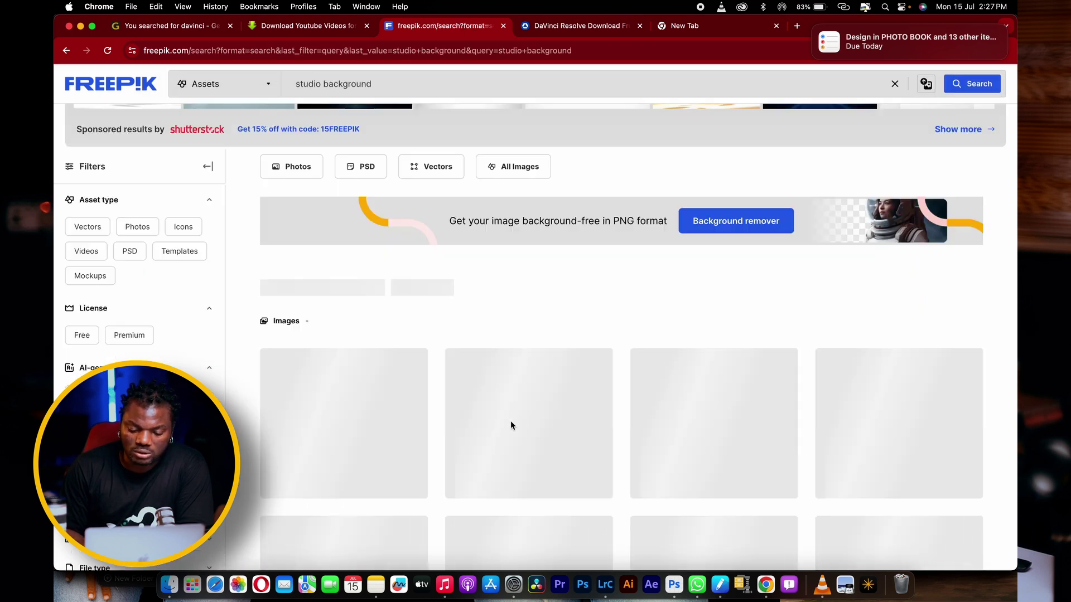
scroll(510, 421, down, 3)
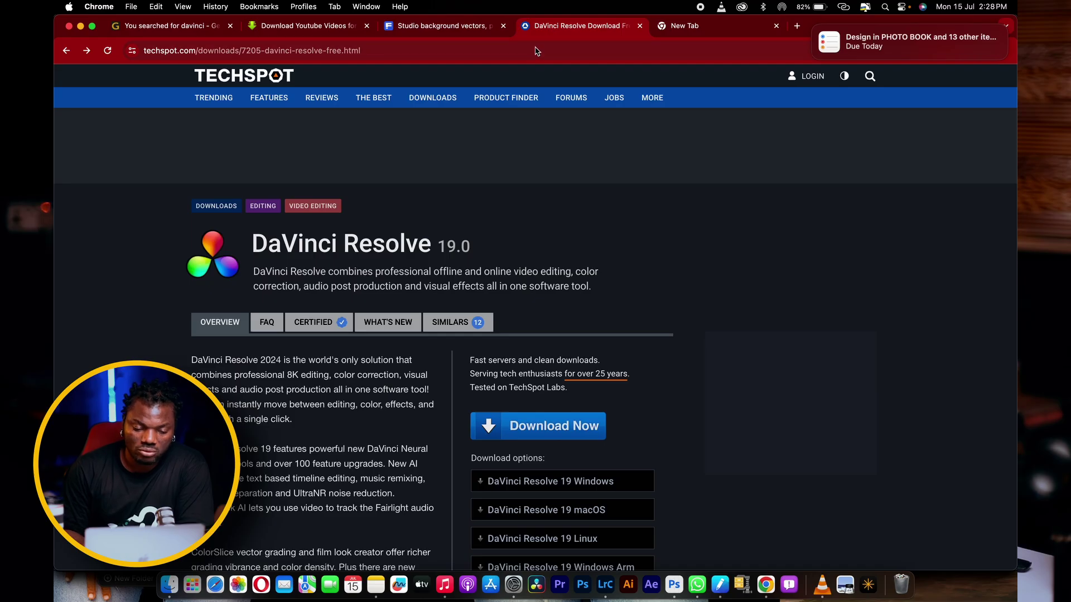
Load Pinterest in the DaVinci Resolve download tab, open the Avezano Spring Border White Flowers backdrop pin and visit its avezano.com product page
click(536, 49)
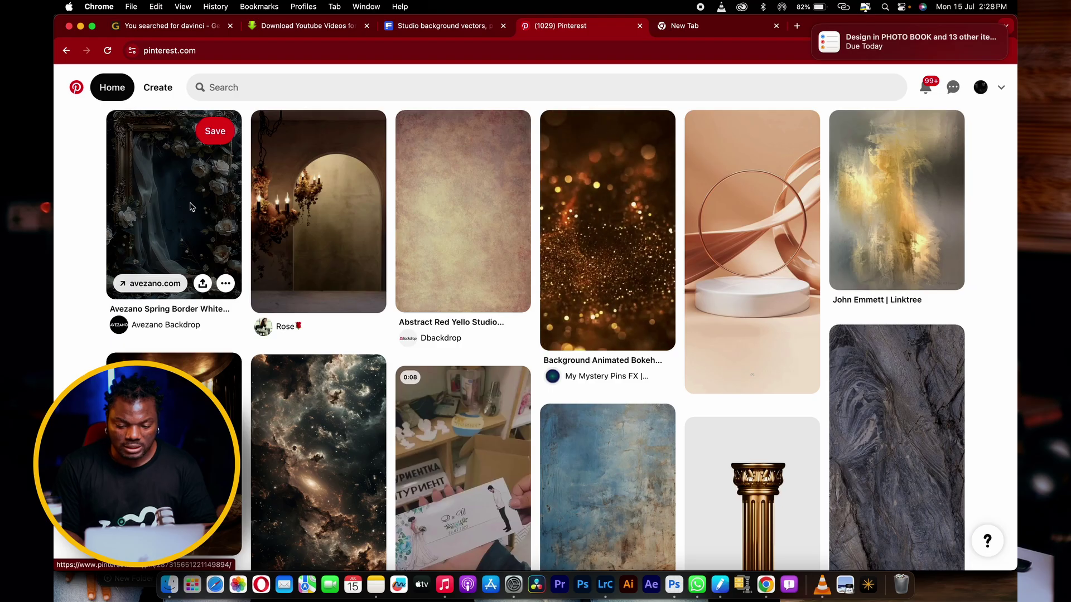
click(189, 203)
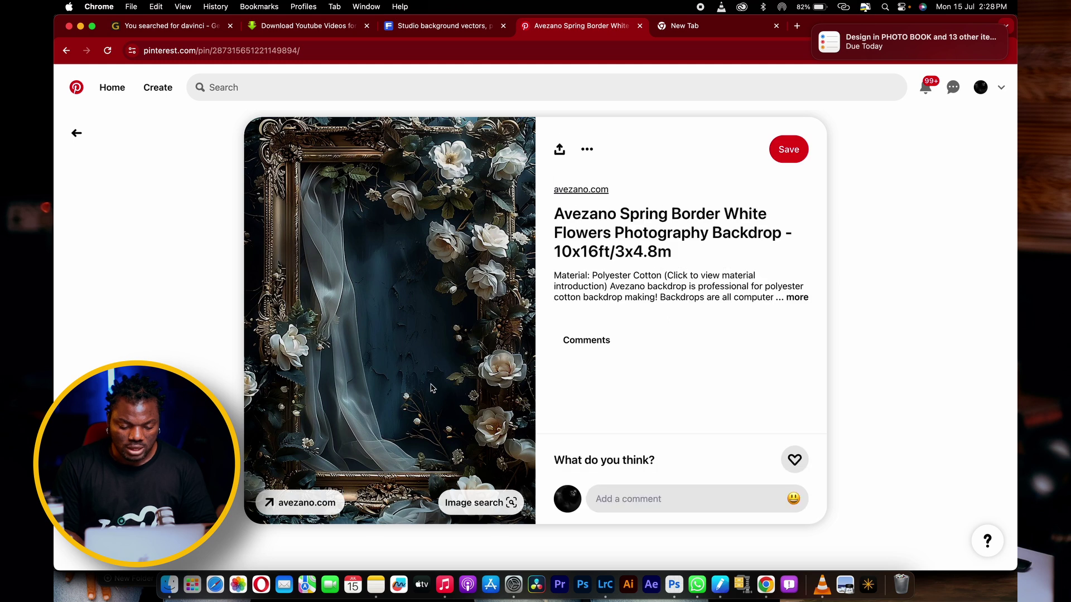
scroll(431, 387, down, 2)
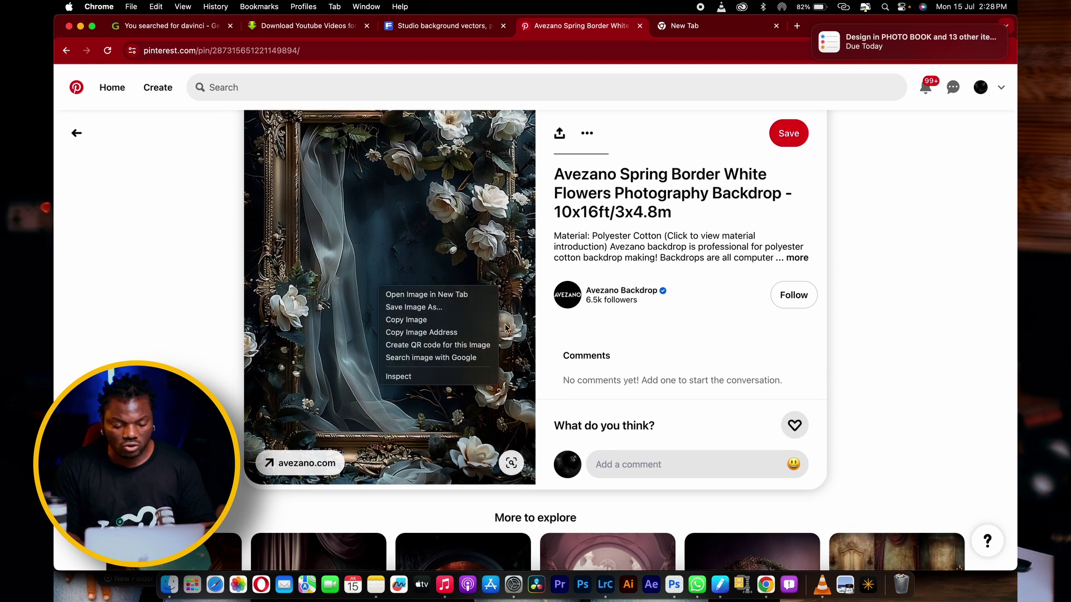
click(307, 418)
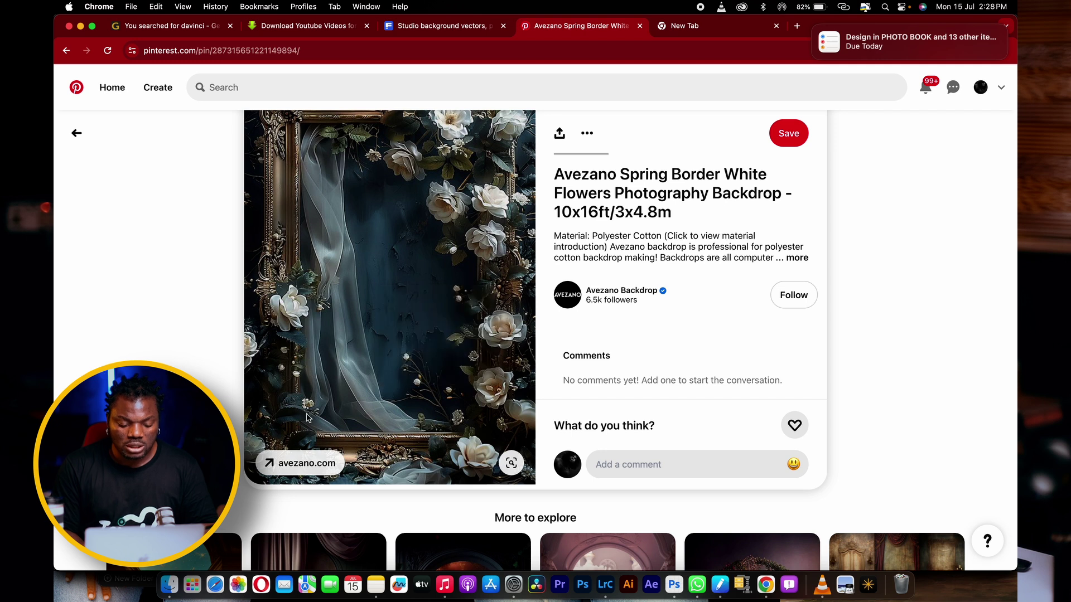
click(311, 467)
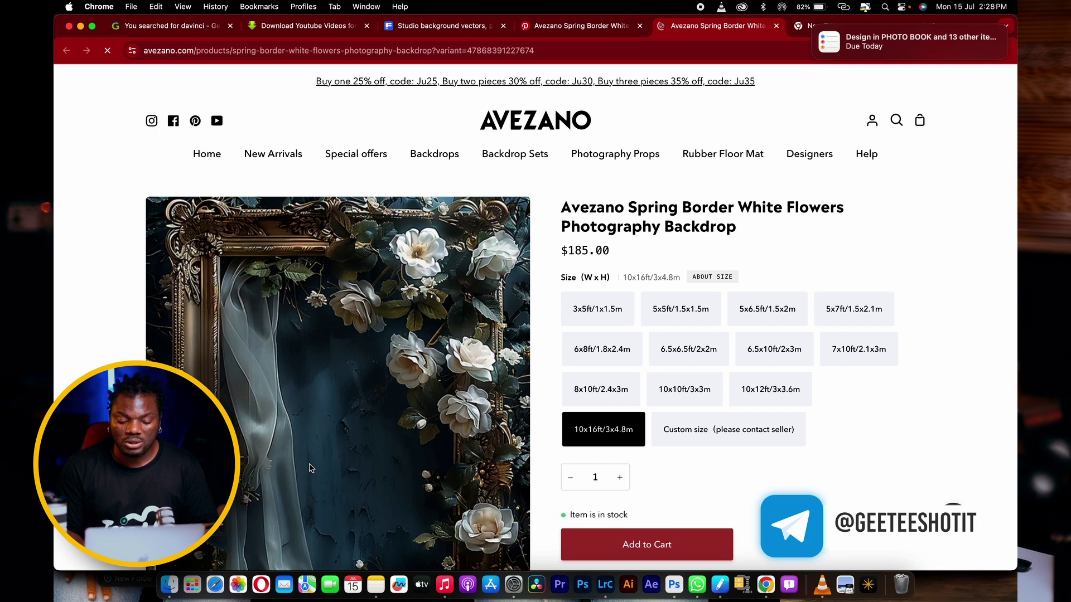
Review the price and size options on the Avezano product page and copy the white flowers backdrop image
scroll(379, 469, down, 6)
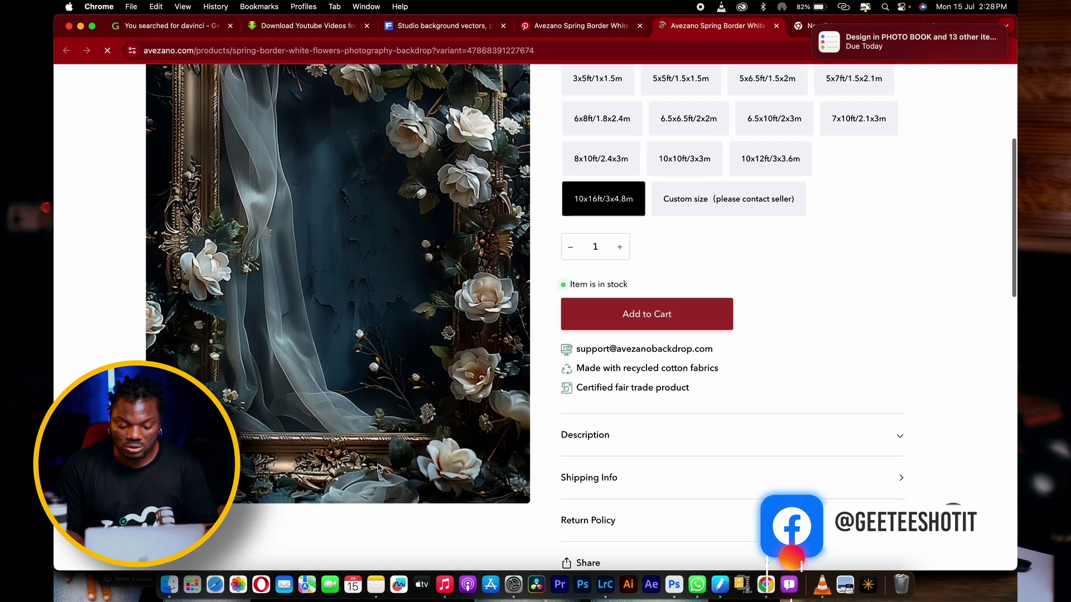
scroll(378, 468, up, 6)
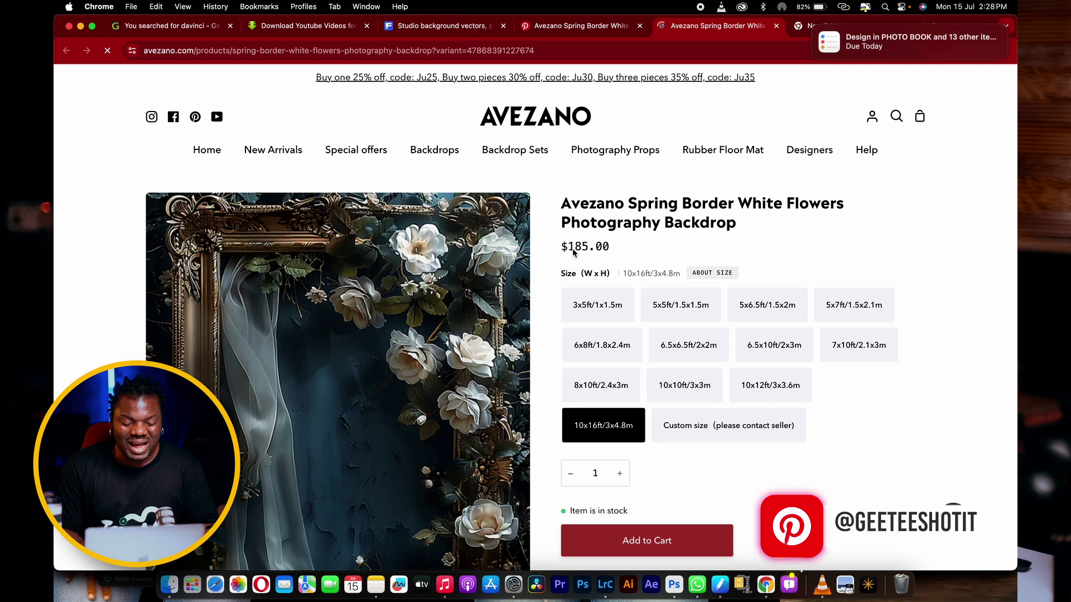
scroll(407, 418, down, 7)
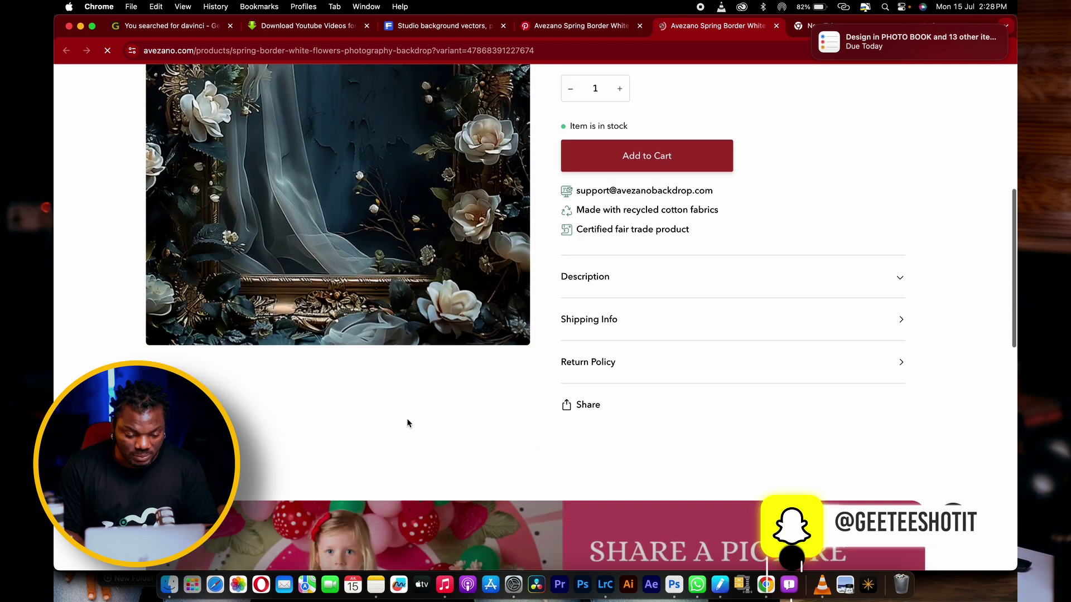
scroll(407, 423, up, 1)
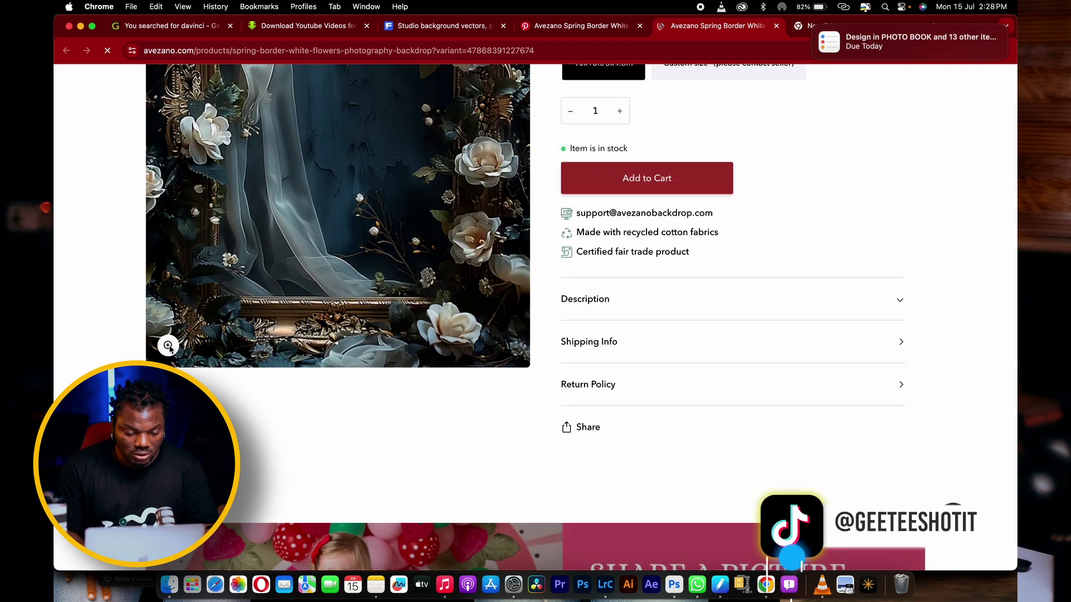
scroll(178, 350, up, 7)
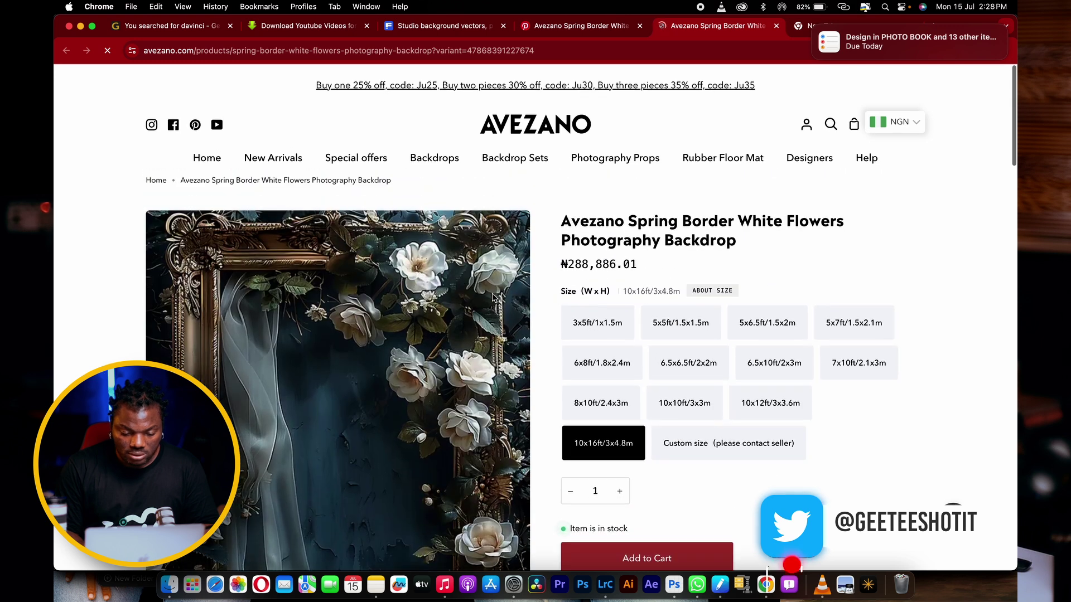
mouse_move(564, 163)
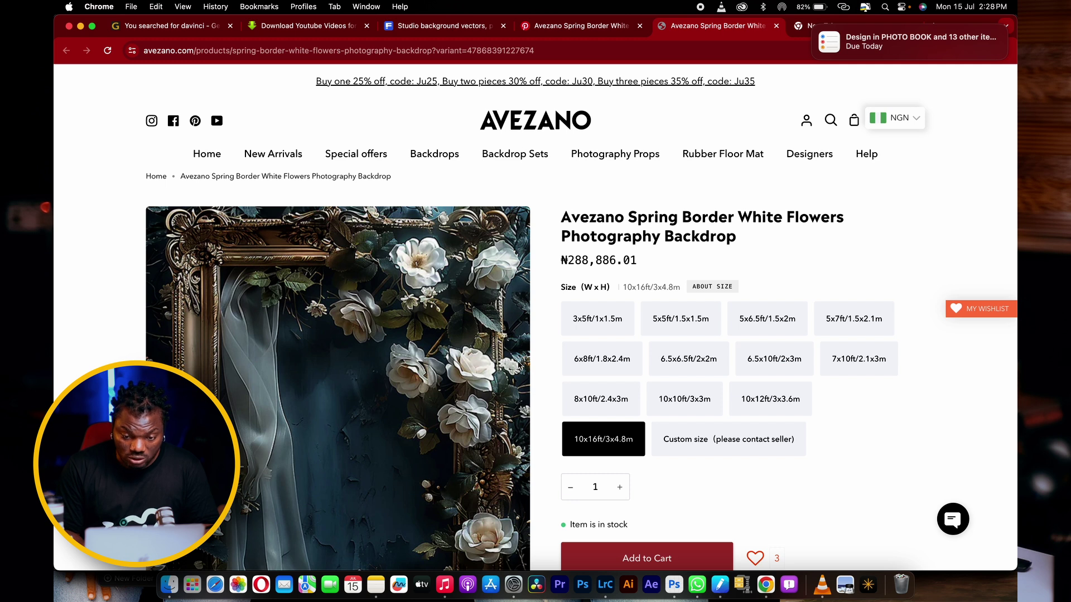
scroll(327, 468, down, 4)
scroll(354, 409, up, 1)
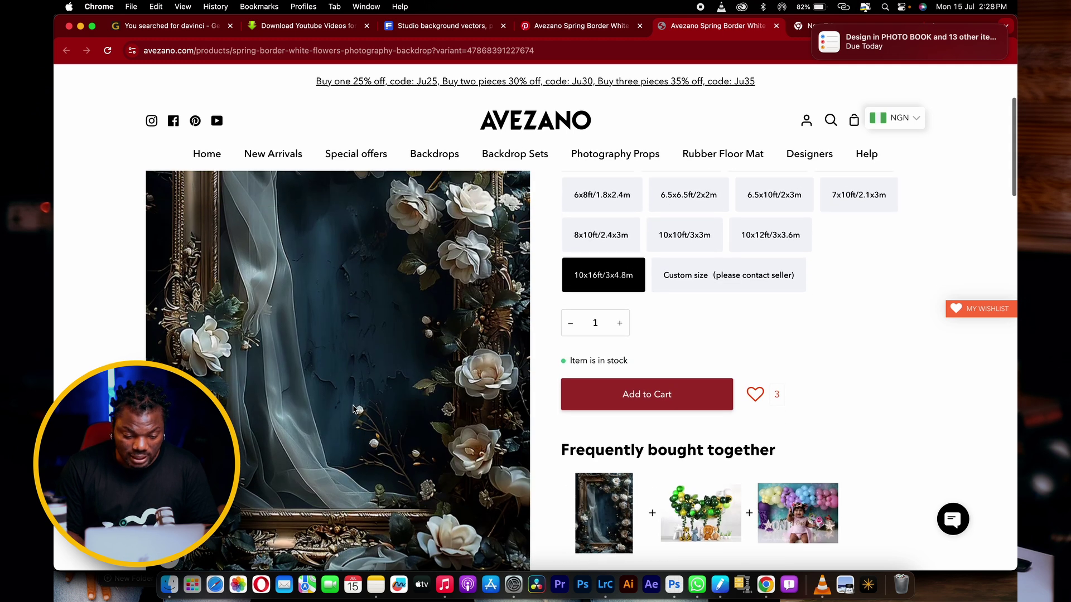
right_click(354, 409)
click(387, 438)
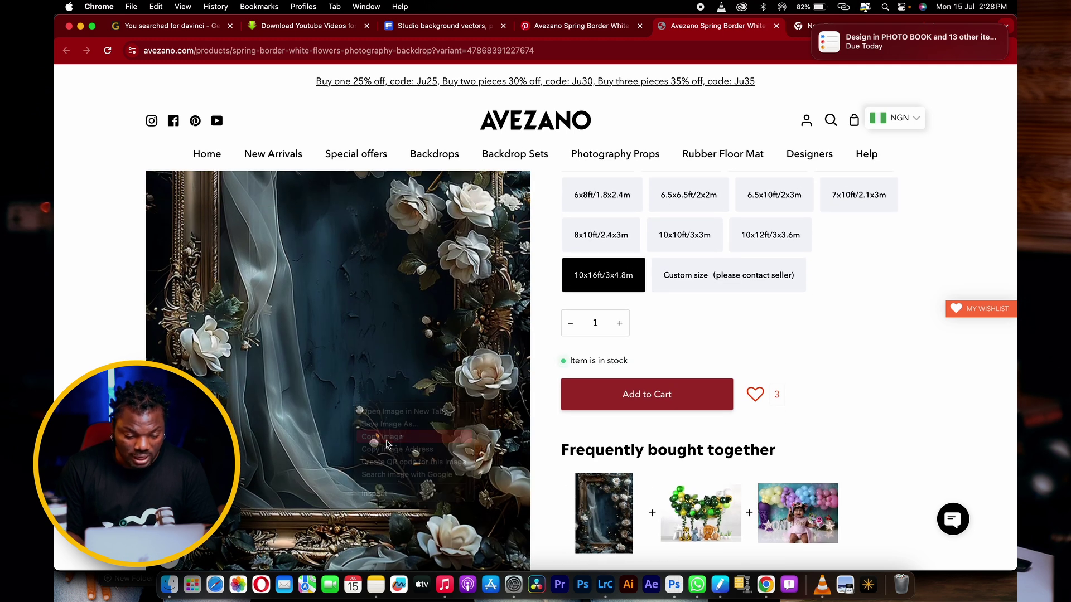
Go back to Pinterest and return to the home feed
click(603, 34)
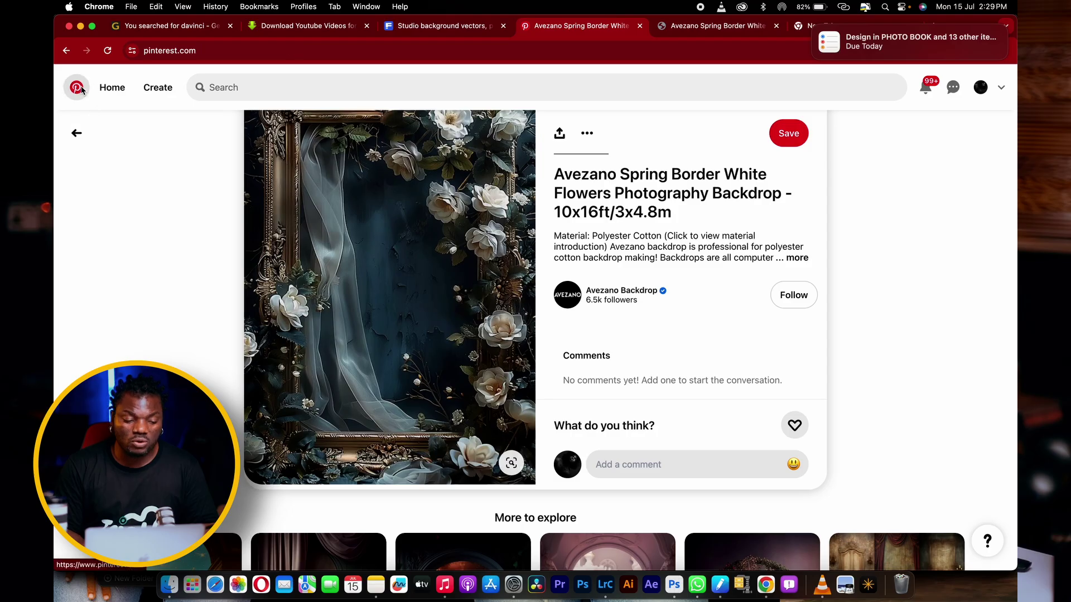
click(80, 88)
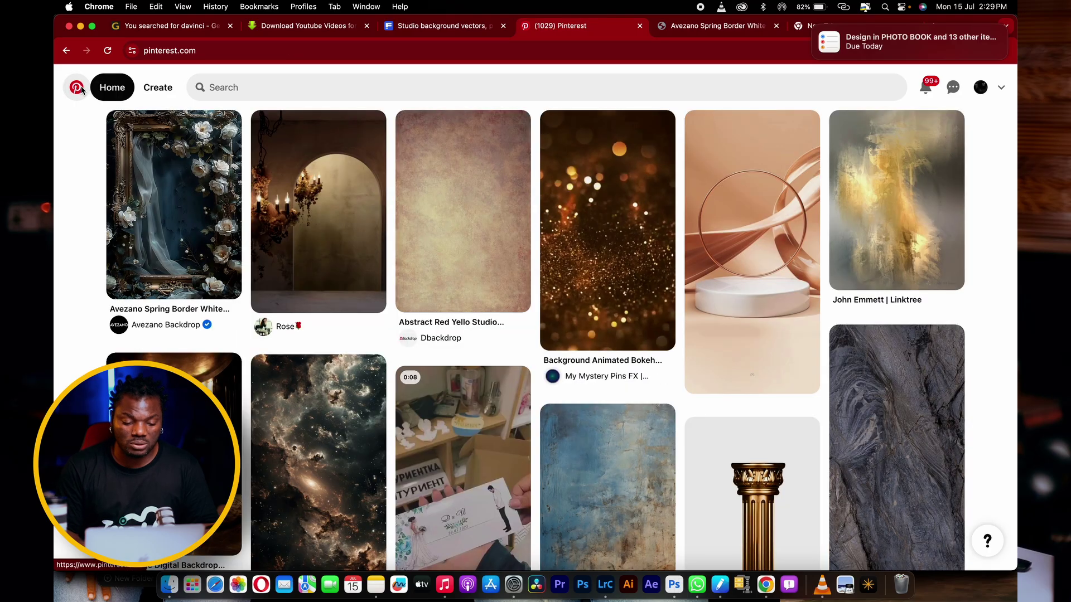
Preview the gold abstract painting pin and the blue-brown rough wall background pin from the Pinterest home feed, returning to the feed after each
click(899, 223)
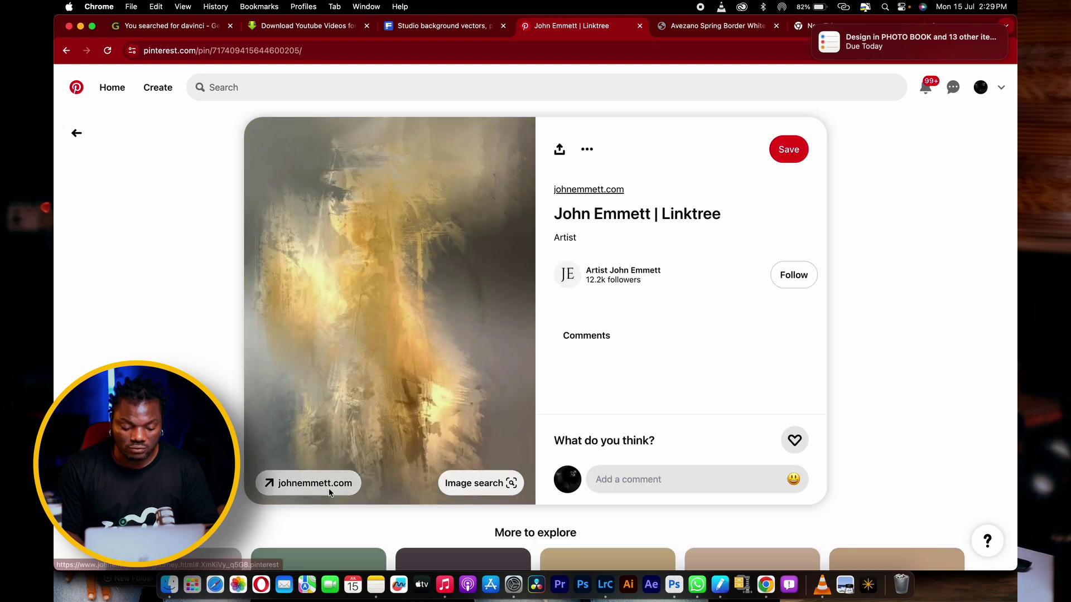
click(65, 51)
scroll(534, 252, down, 5)
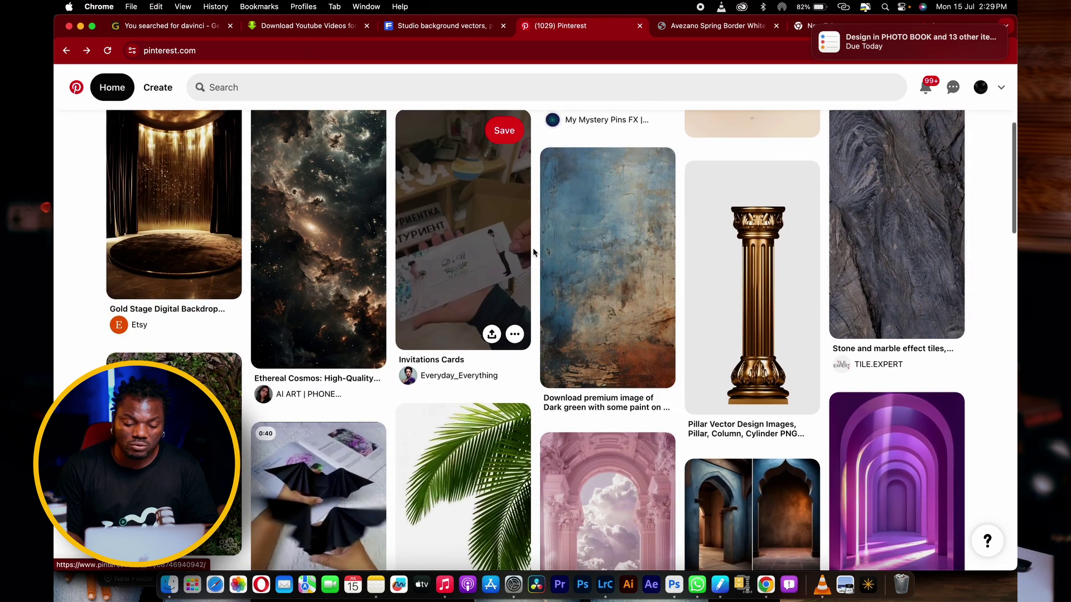
click(579, 256)
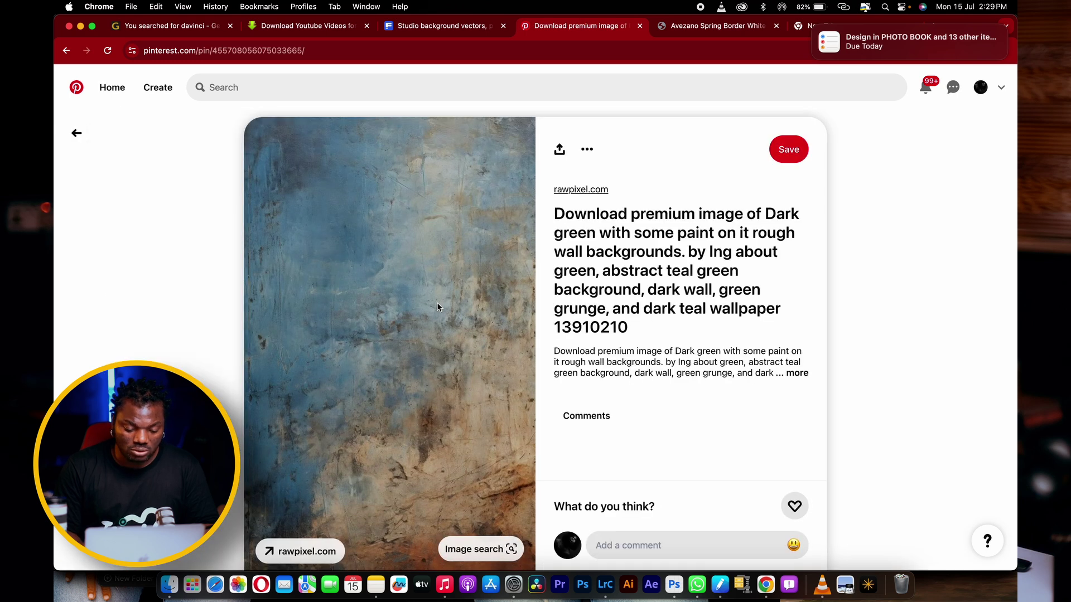
scroll(438, 307, down, 2)
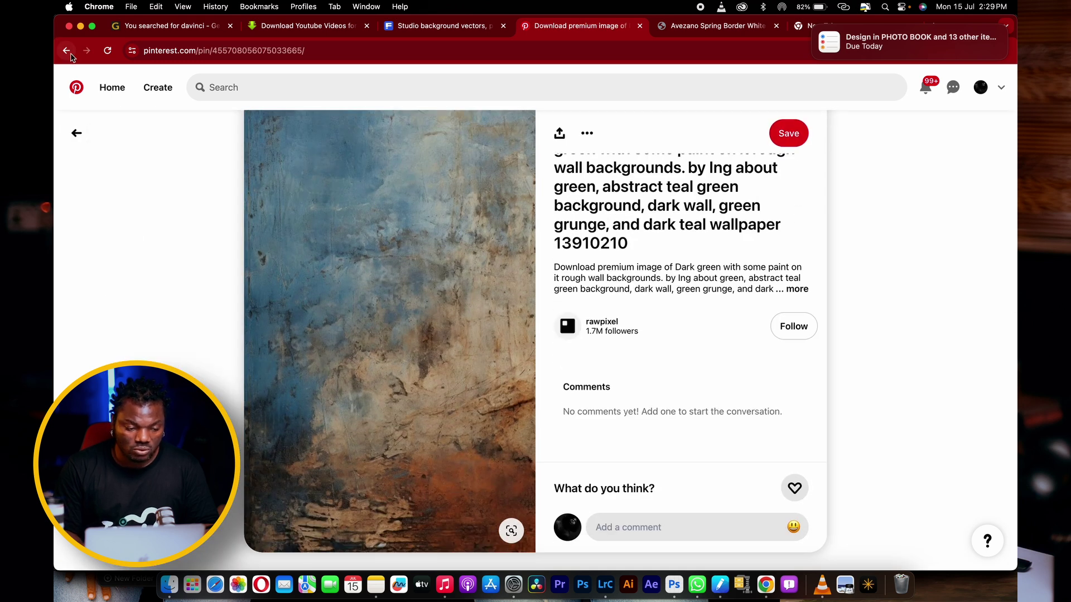
click(69, 52)
Open the pink blossom Gothic arch pin from the feed and view its original full-size image
scroll(613, 260, down, 5)
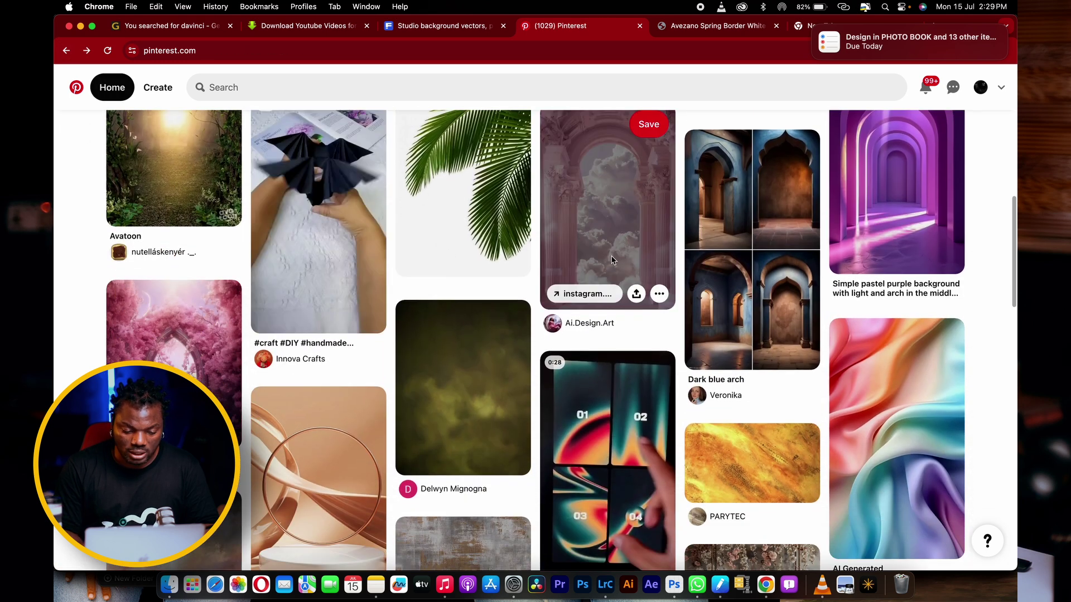
click(136, 331)
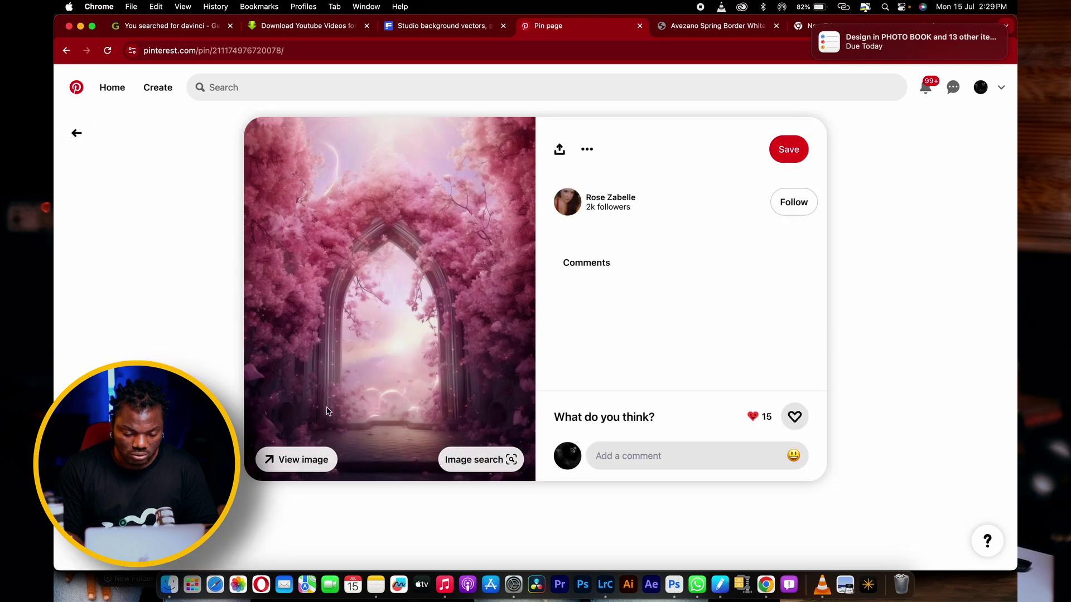
click(286, 459)
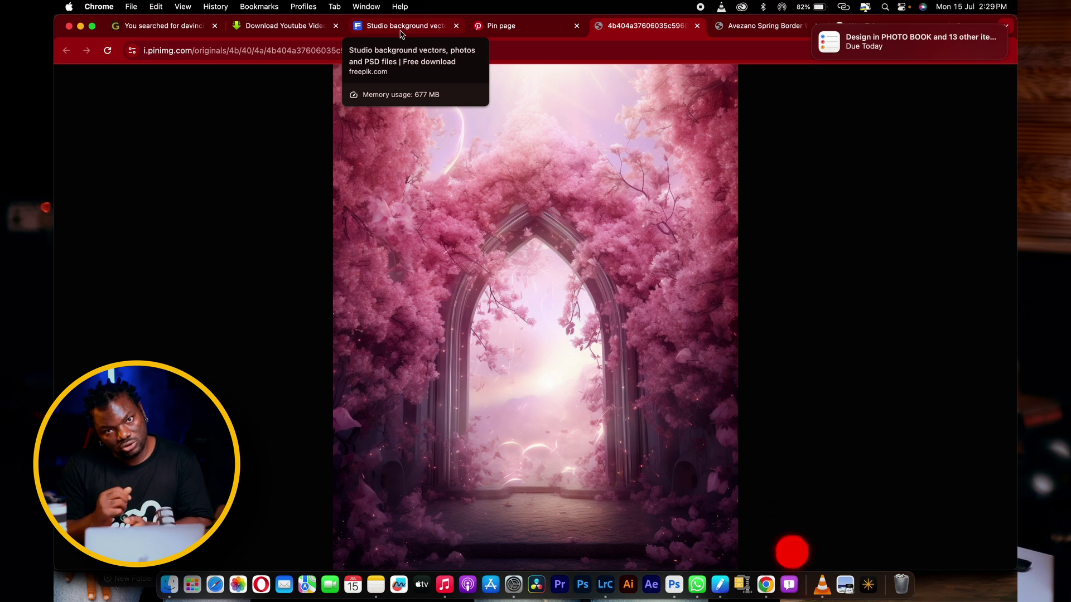
Go back to the Freepik "studio background" results and open the dark office wall image with the hanging lamp and two plants
click(402, 26)
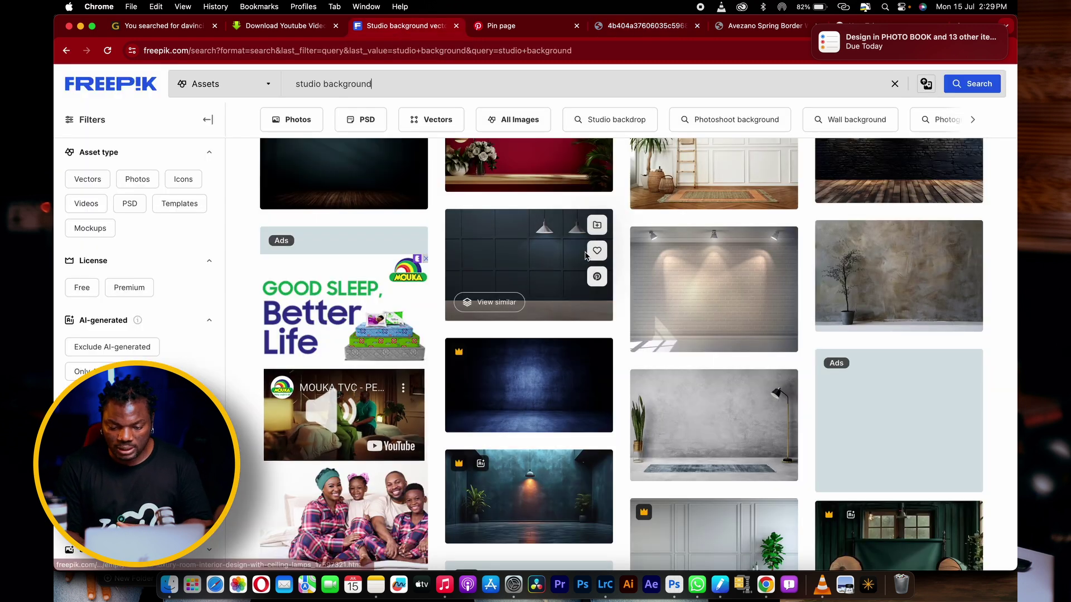
scroll(584, 252, up, 5)
scroll(553, 393, down, 10)
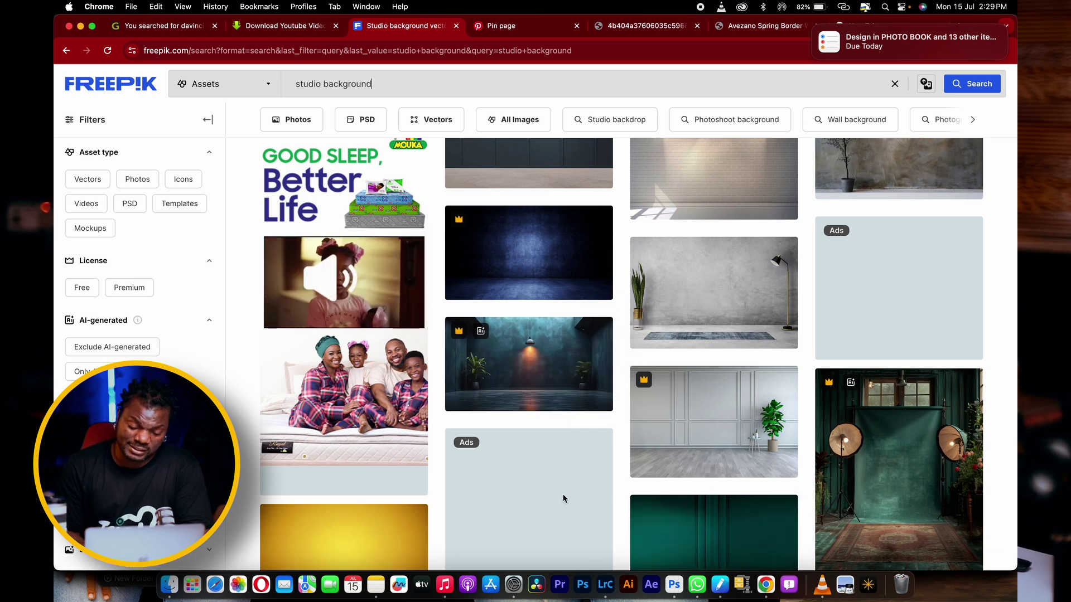
click(540, 389)
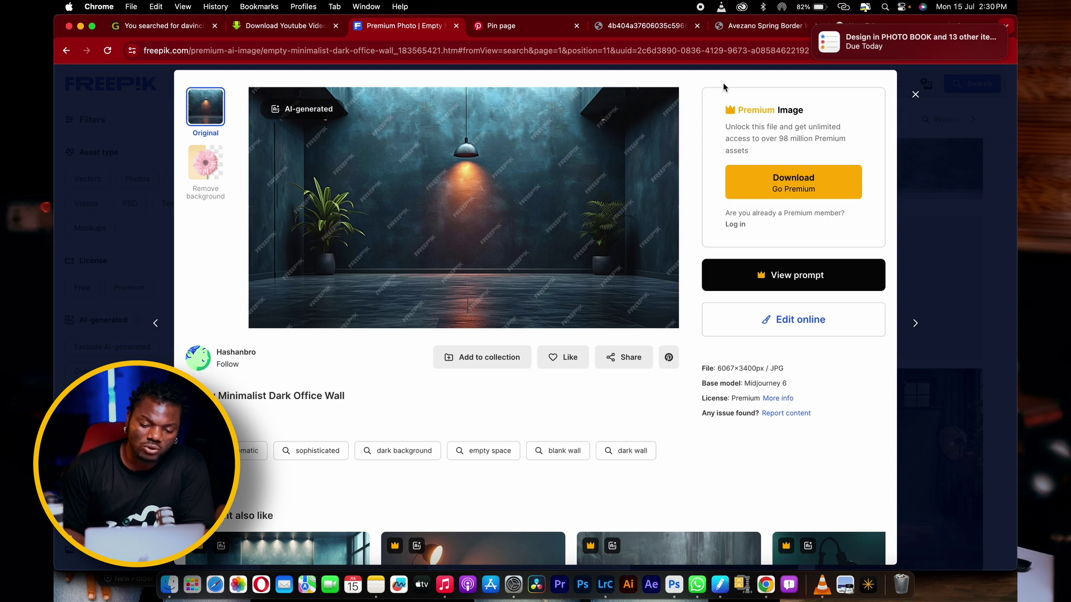
Load Adobe's Firefly product page in place of the Pinterest pin and enter the free Firefly web app
click(512, 28)
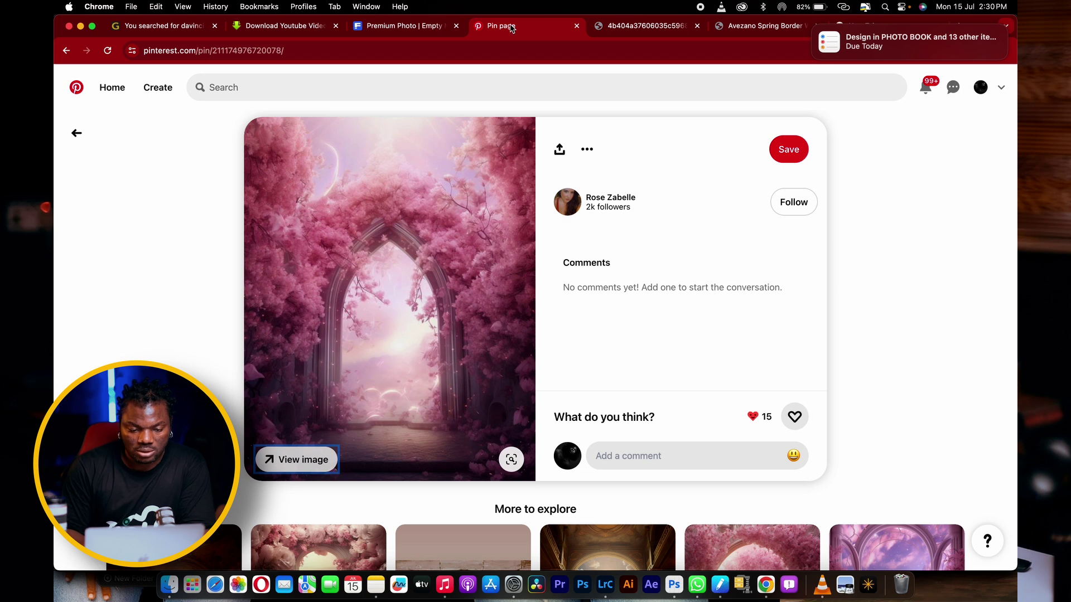
click(504, 49)
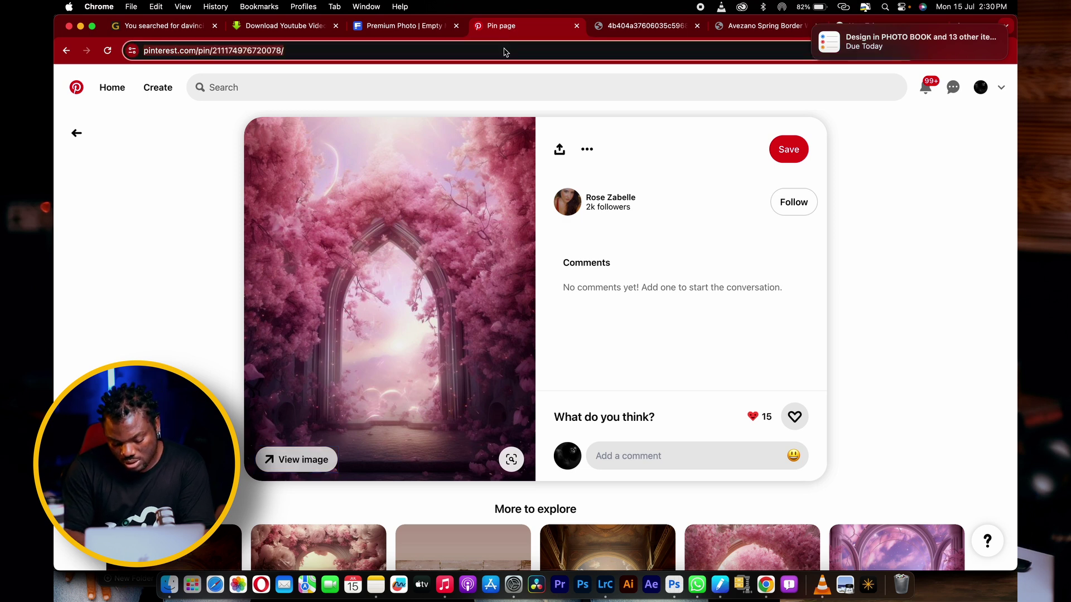
text(adobe)
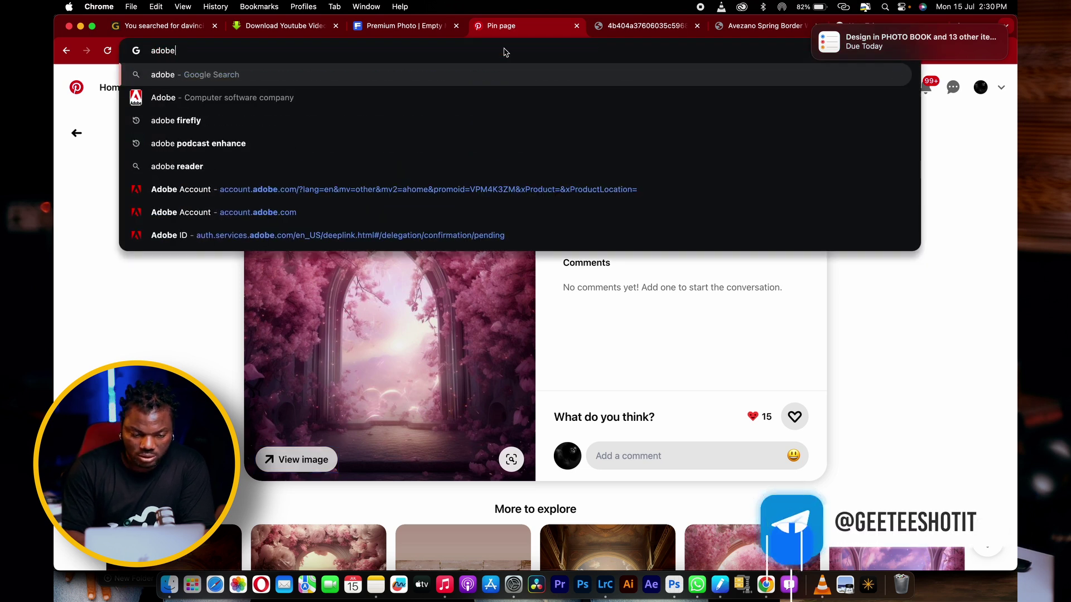
click(400, 97)
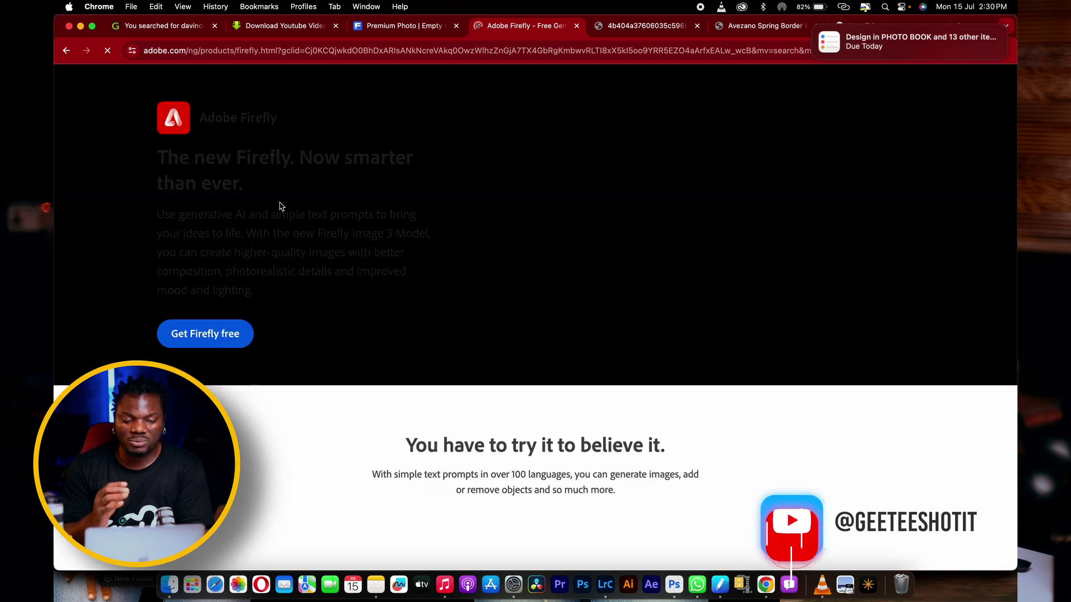
click(216, 335)
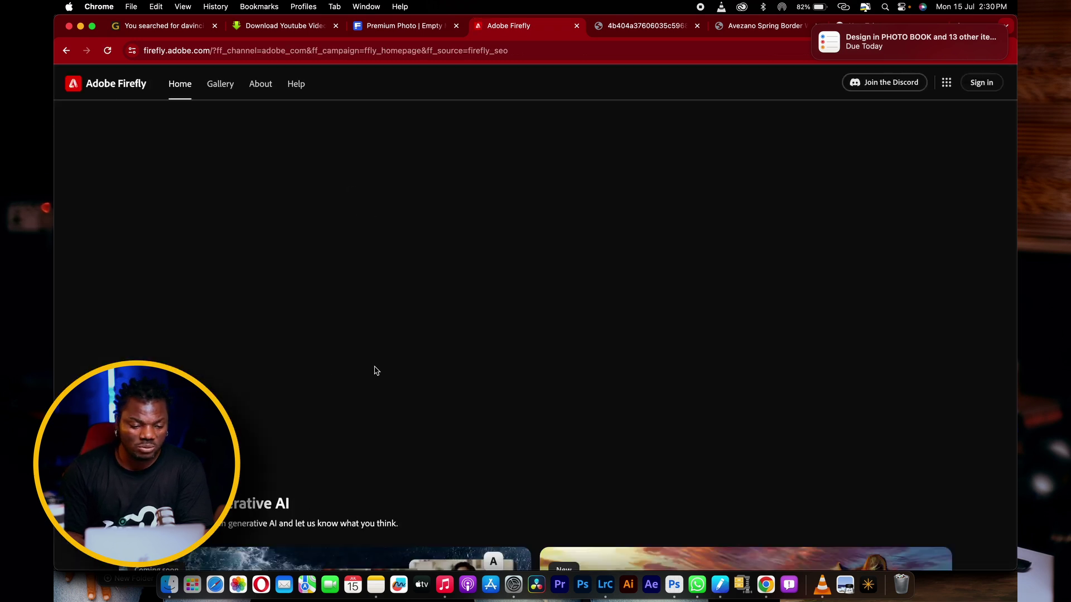
Look over the Firefly home page and submit "studio backdrop" as the image prompt
scroll(335, 268, down, 7)
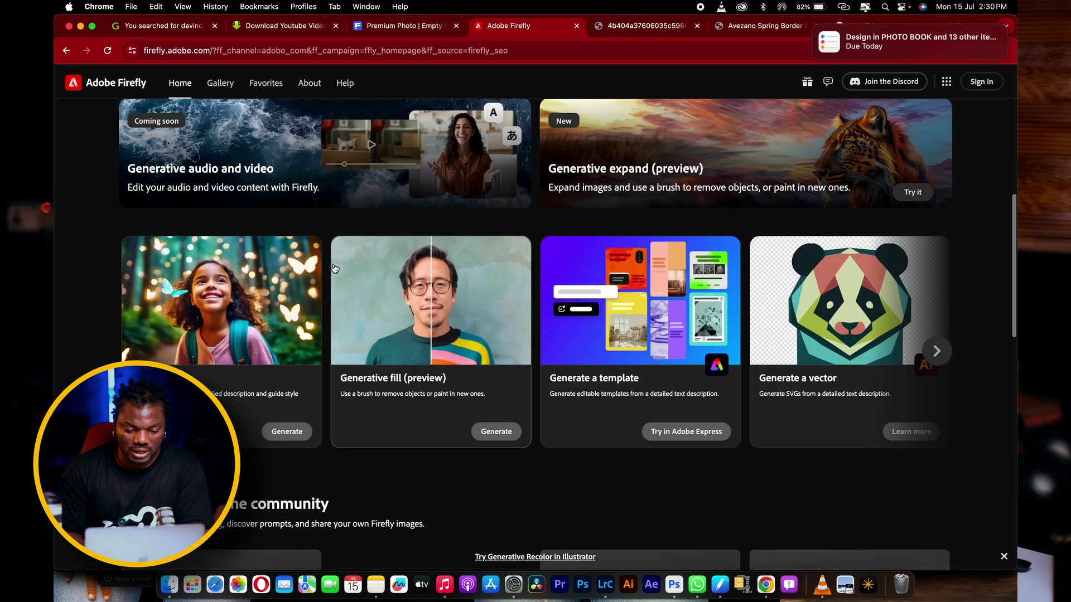
scroll(335, 268, up, 7)
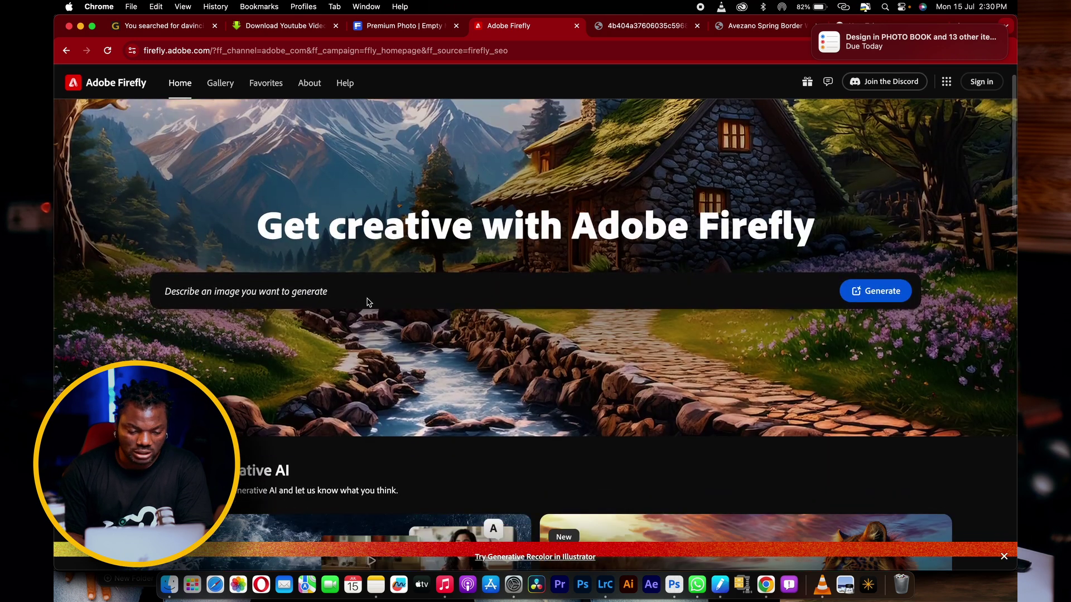
click(368, 302)
key(super+v)
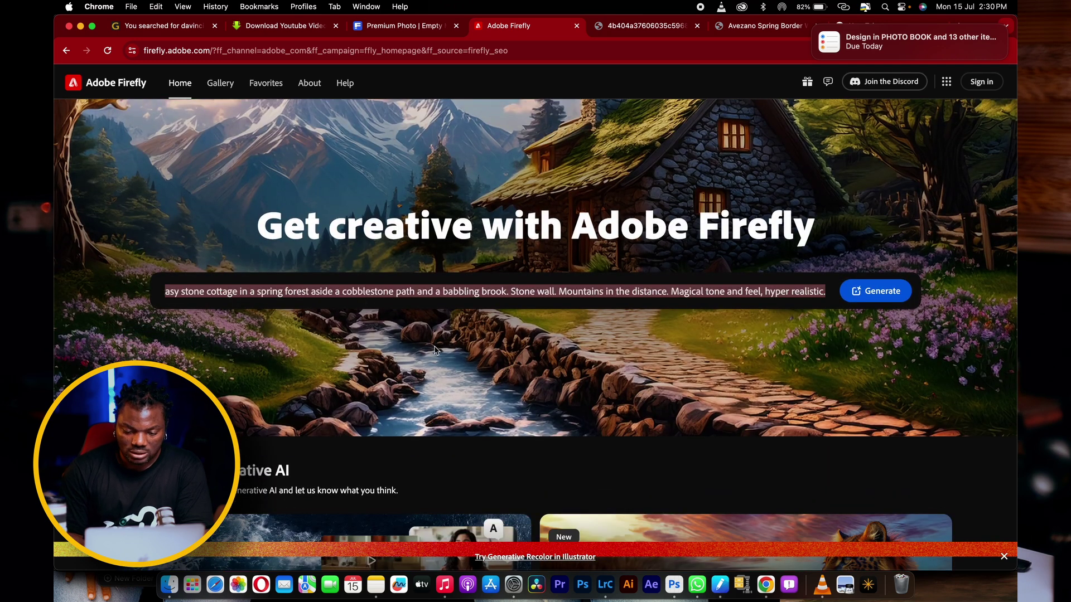
text(st)
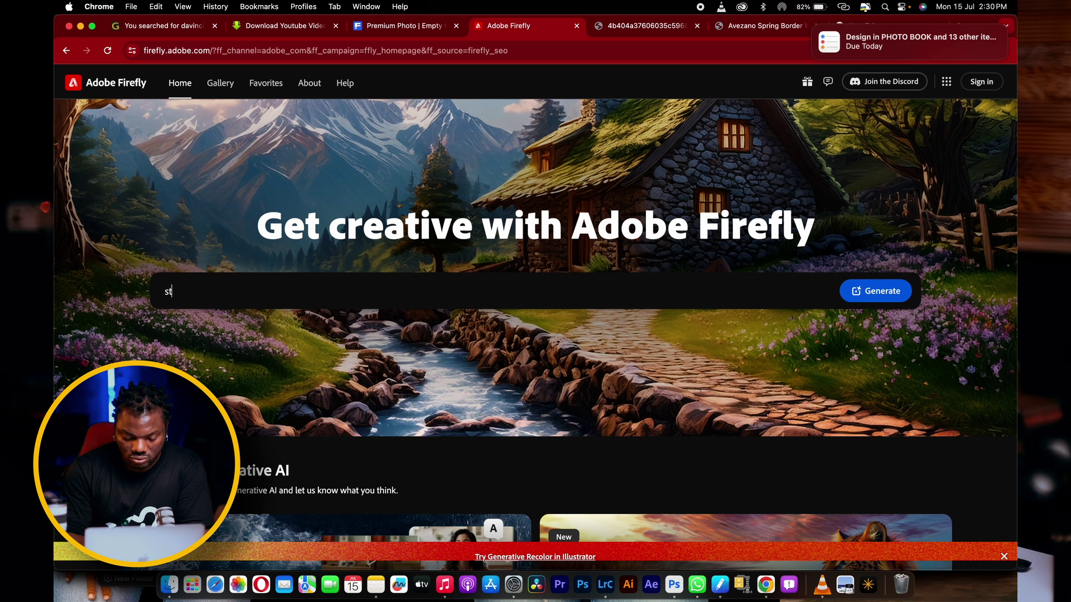
text(udio backdrop)
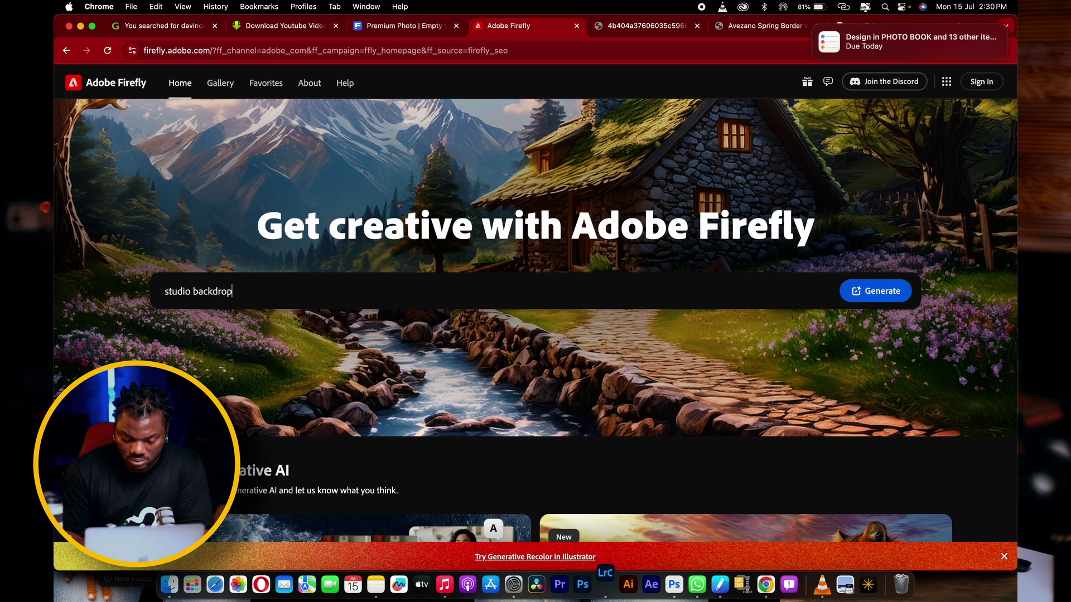
key(Return)
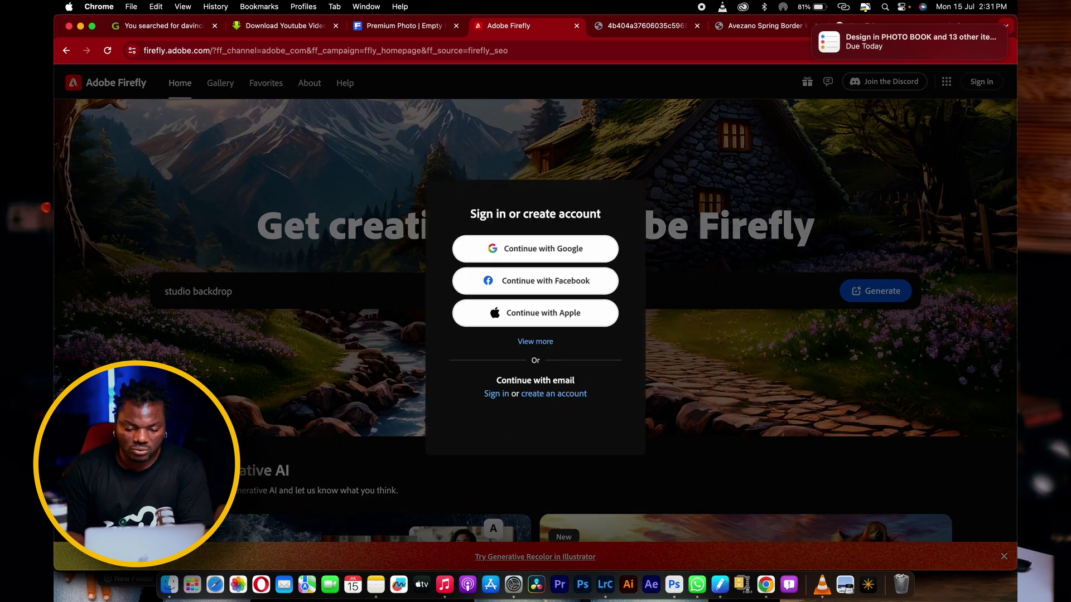
Sign in to Firefly with a Google account and generate images from the "studio backdrop" prompt
click(557, 249)
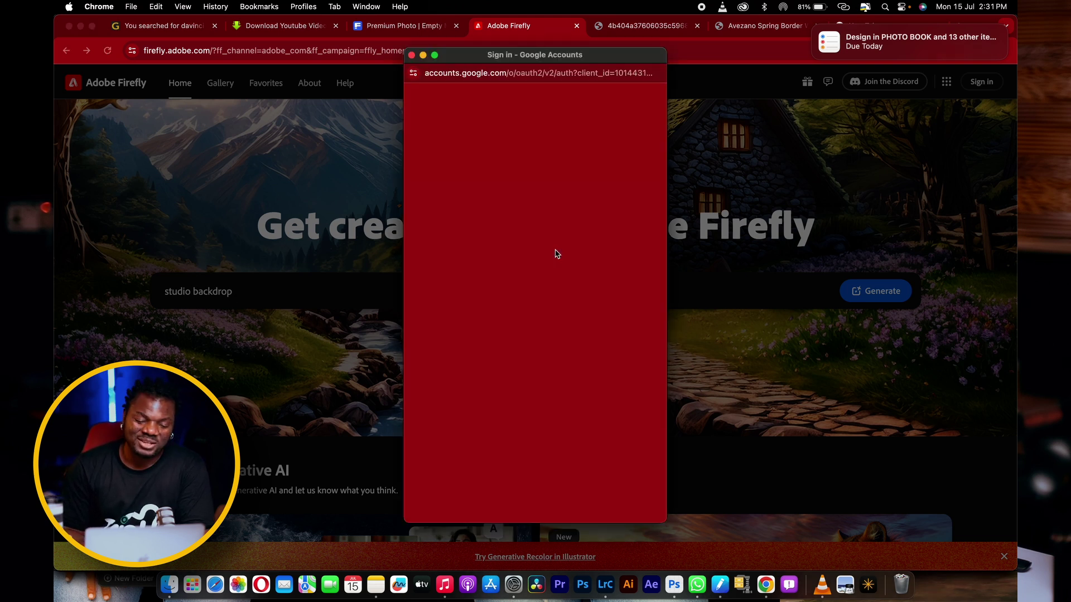
click(508, 283)
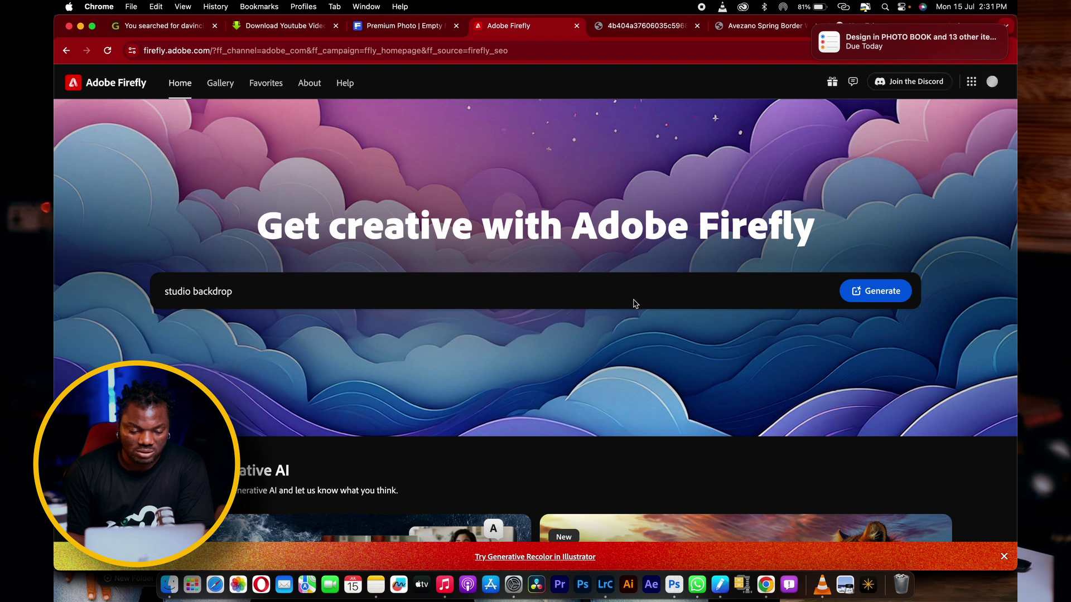
click(875, 292)
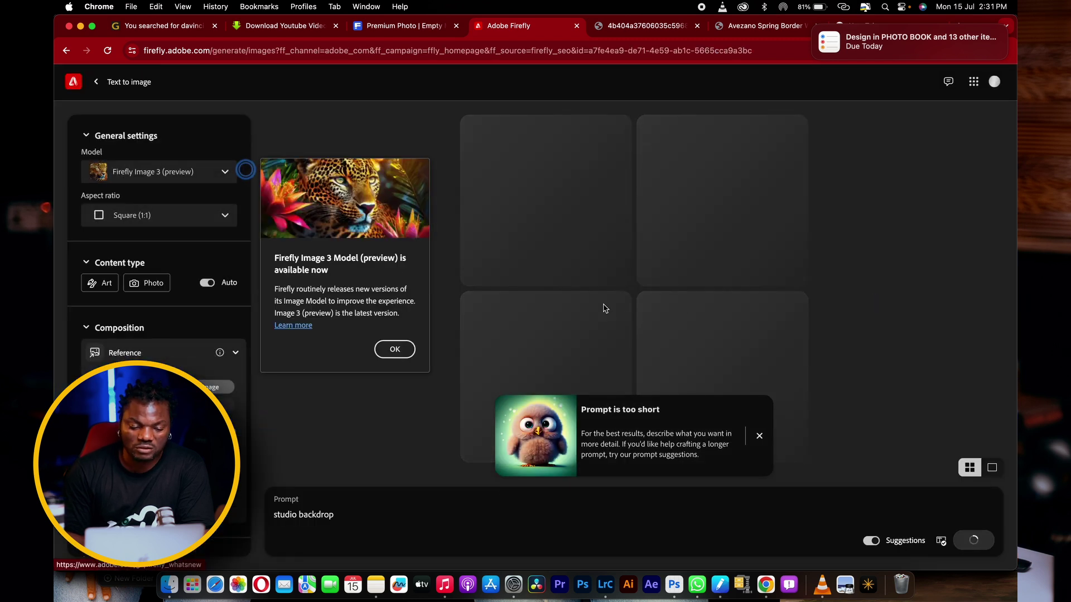
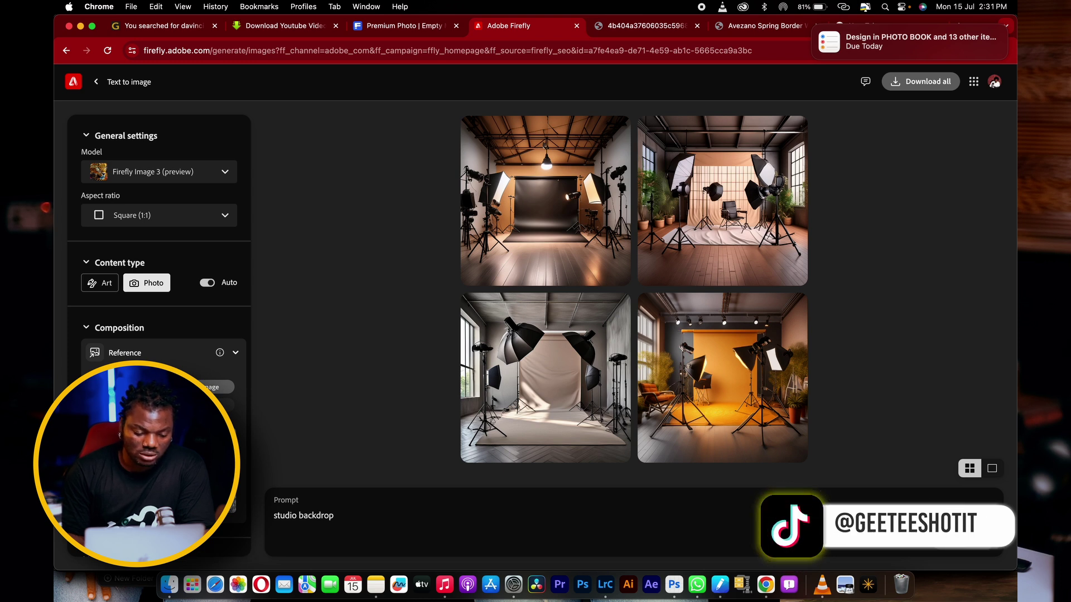
Upload the pink image whose name starts with 7bccdeff from the Downloads folder as the composition reference, accepting the image-rights notice
click(145, 388)
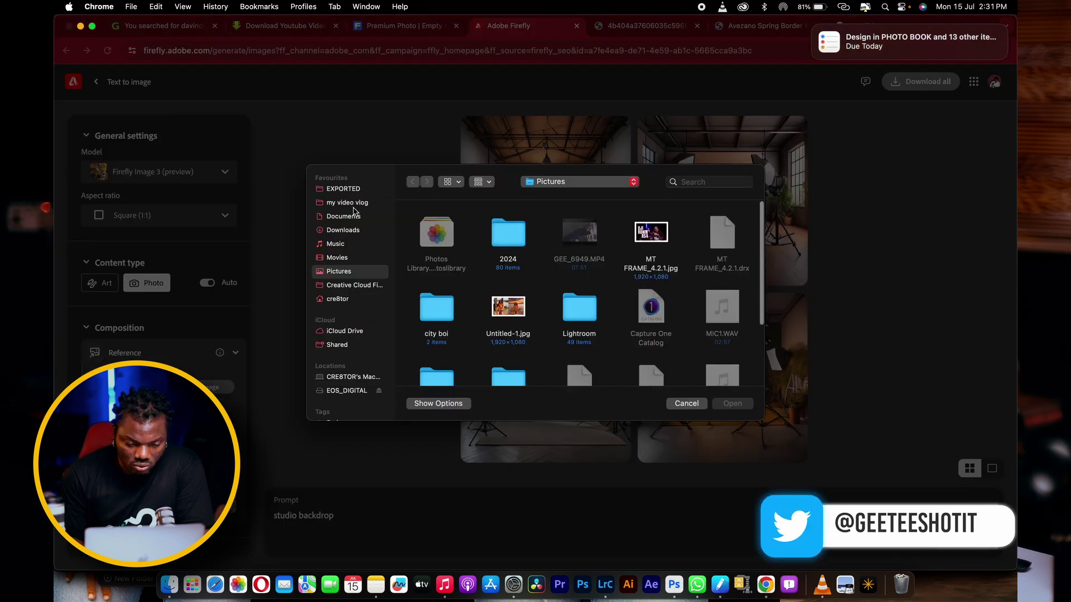
click(341, 230)
scroll(581, 295, down, 3)
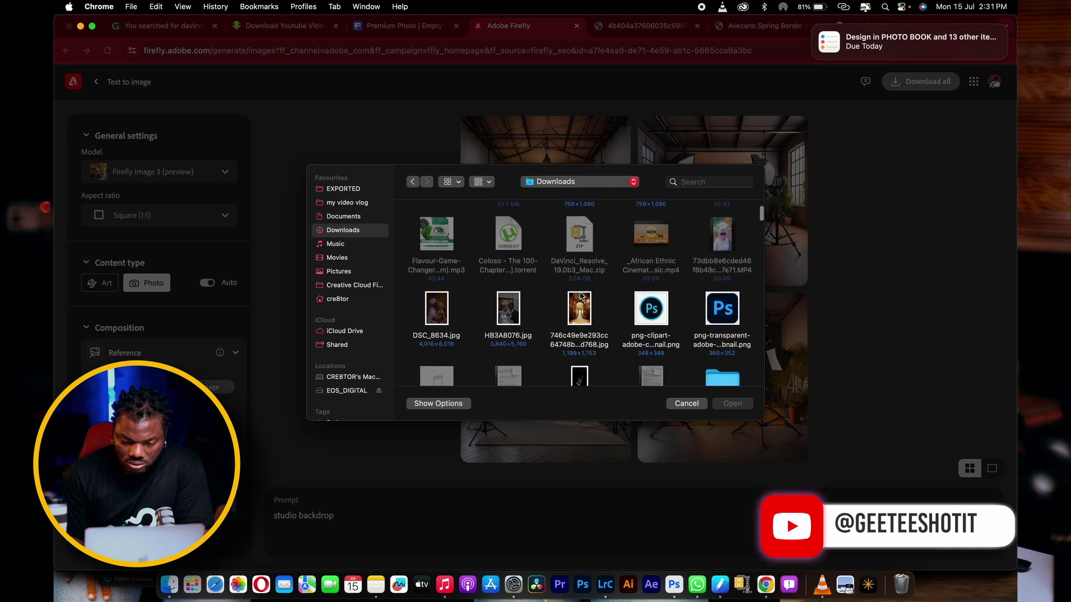
scroll(582, 295, down, 10)
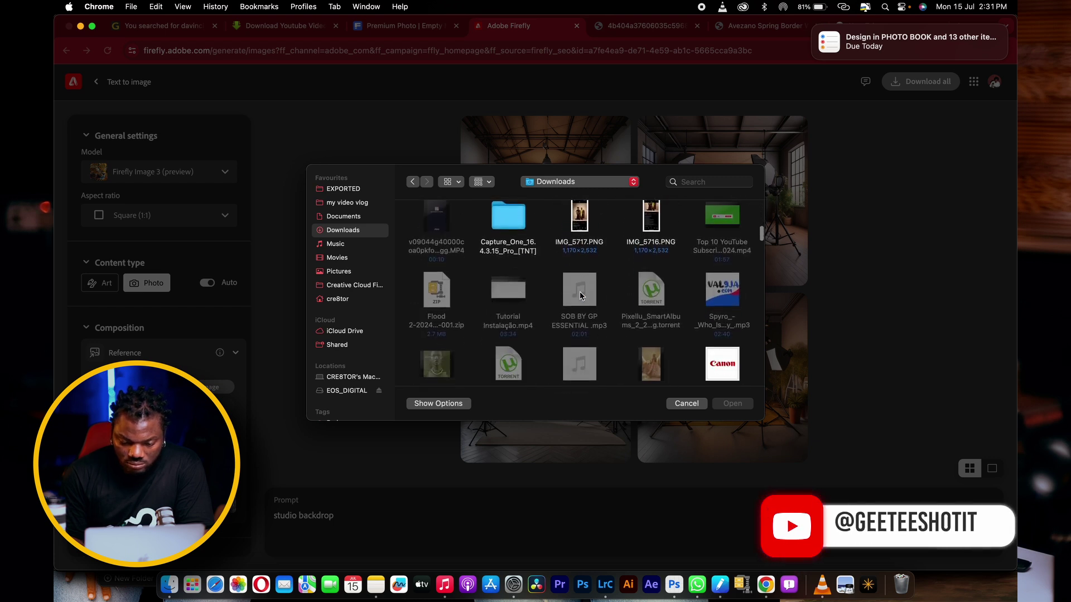
scroll(582, 295, down, 5)
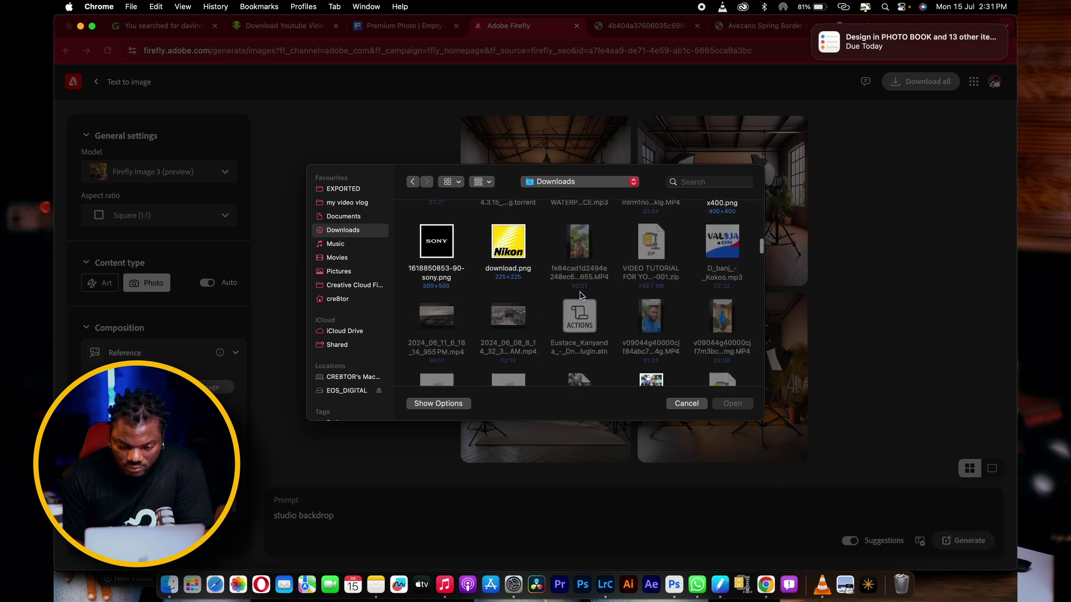
scroll(582, 296, down, 8)
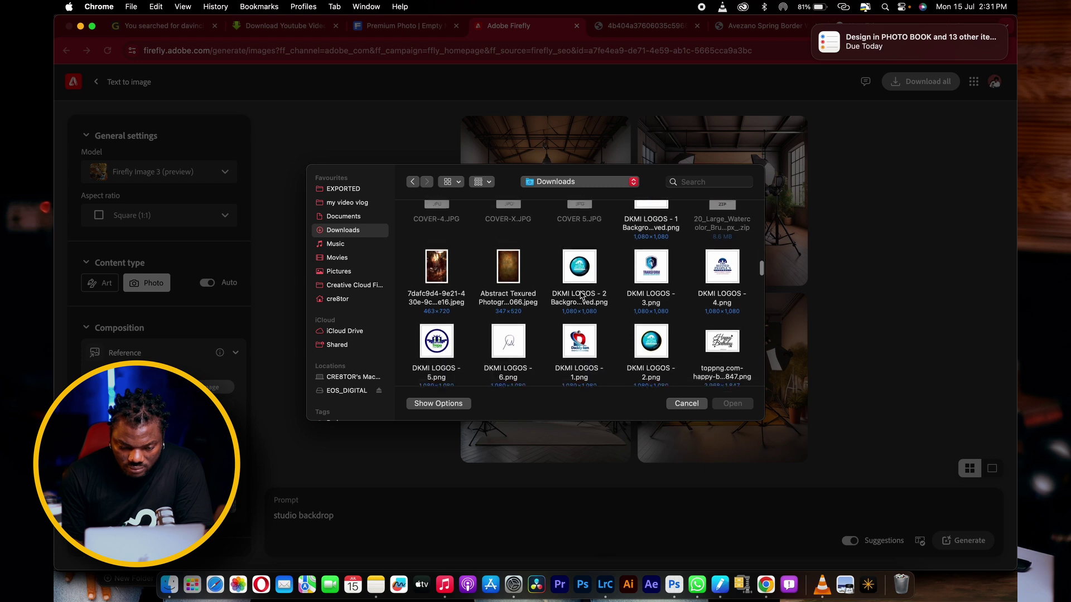
scroll(582, 296, down, 6)
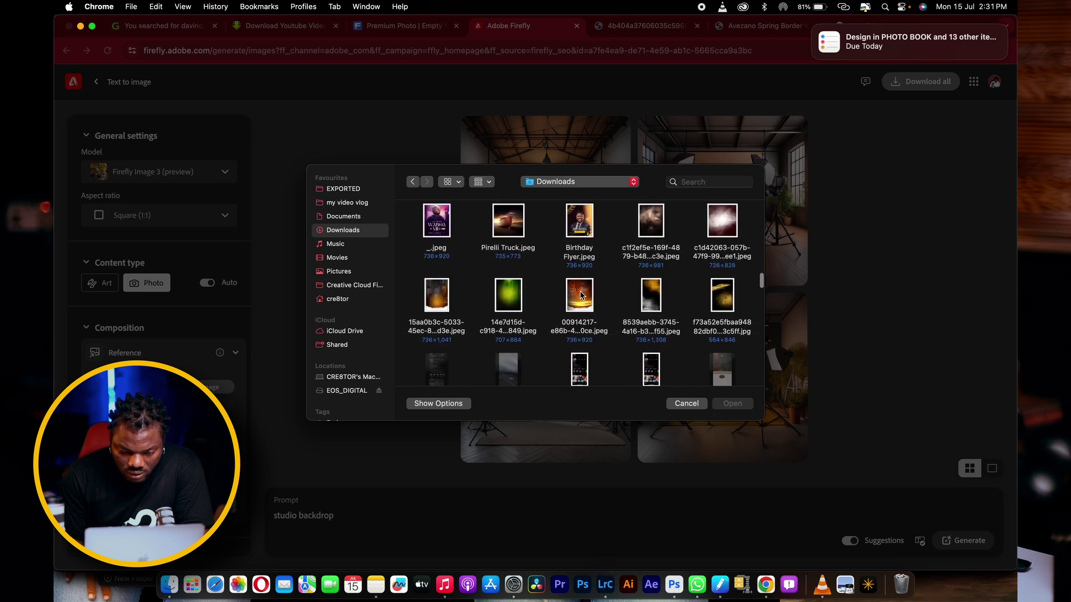
scroll(581, 296, down, 10)
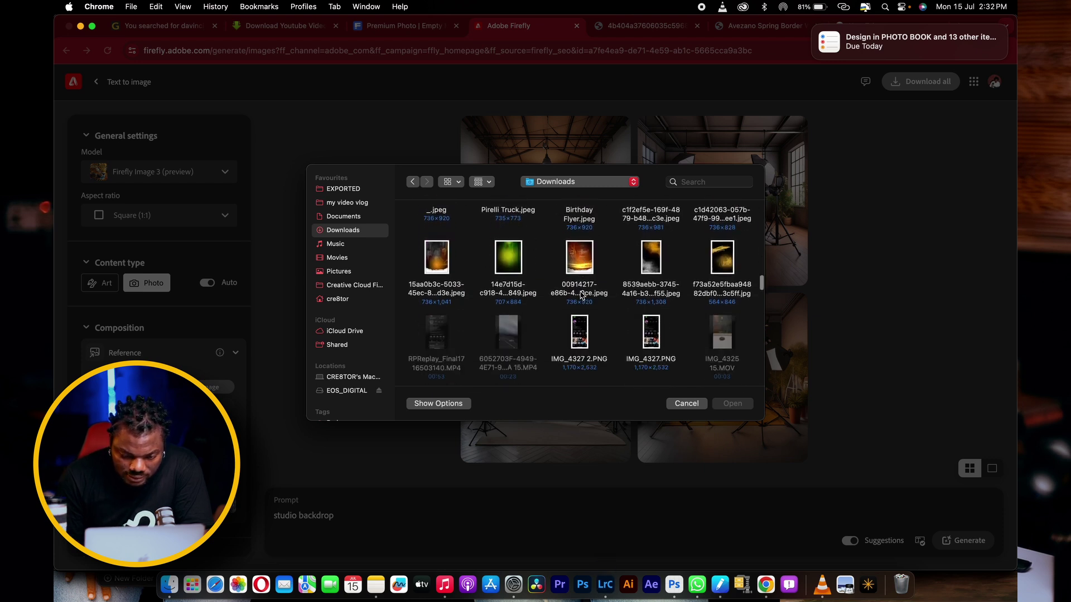
scroll(582, 295, down, 5)
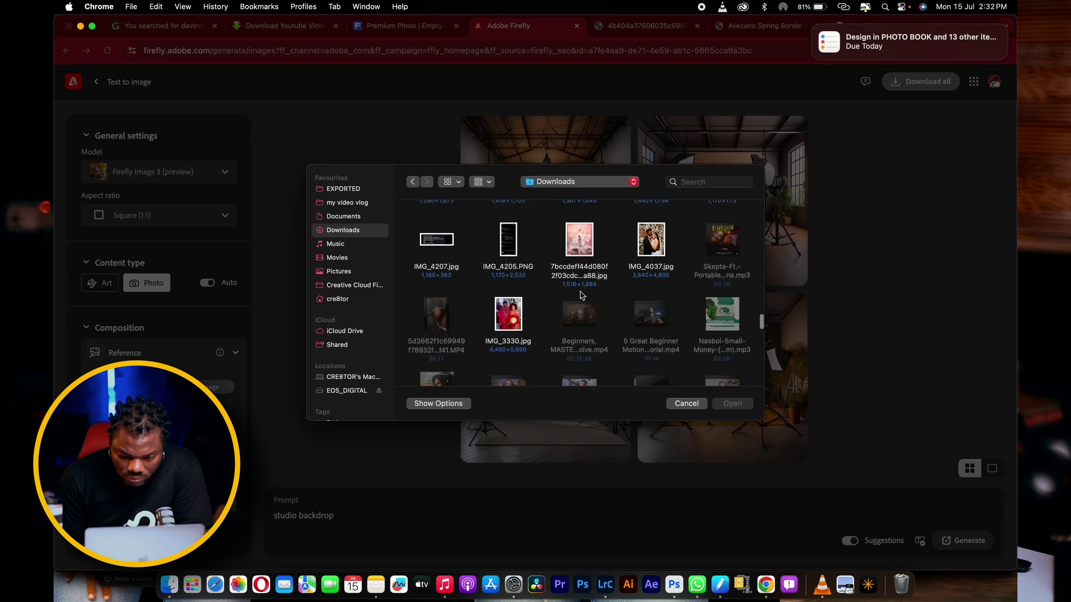
double_click(580, 241)
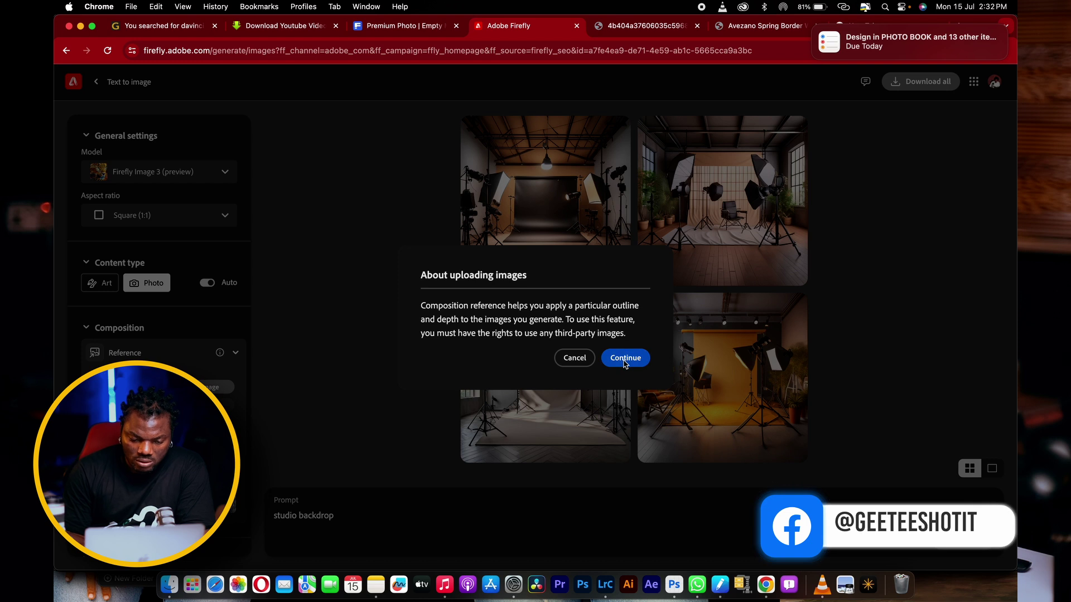
click(625, 359)
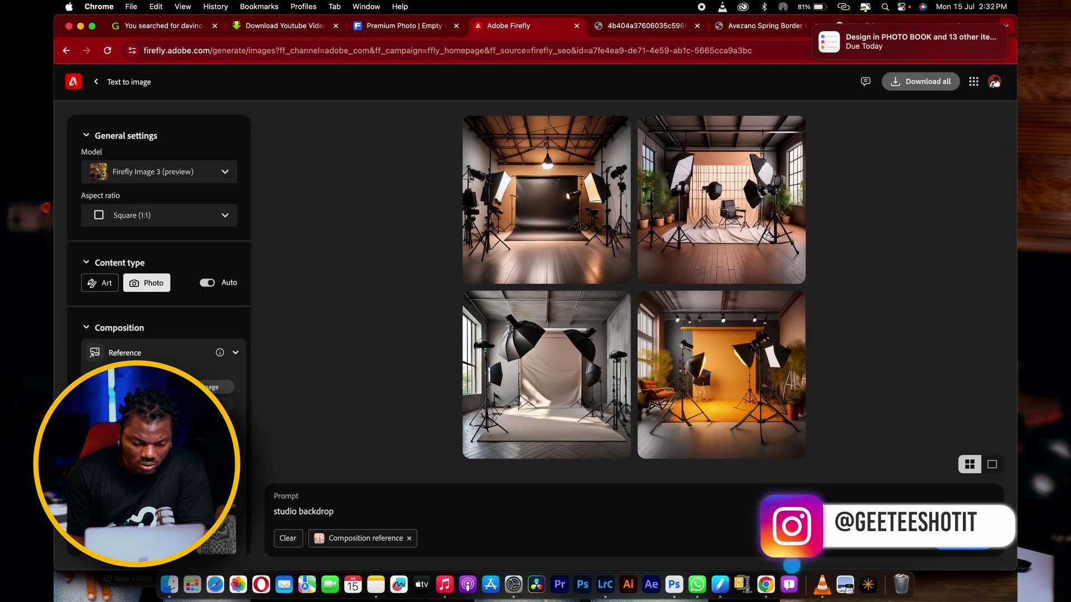
Try the living-room sample image as the composition reference
scroll(118, 344, down, 3)
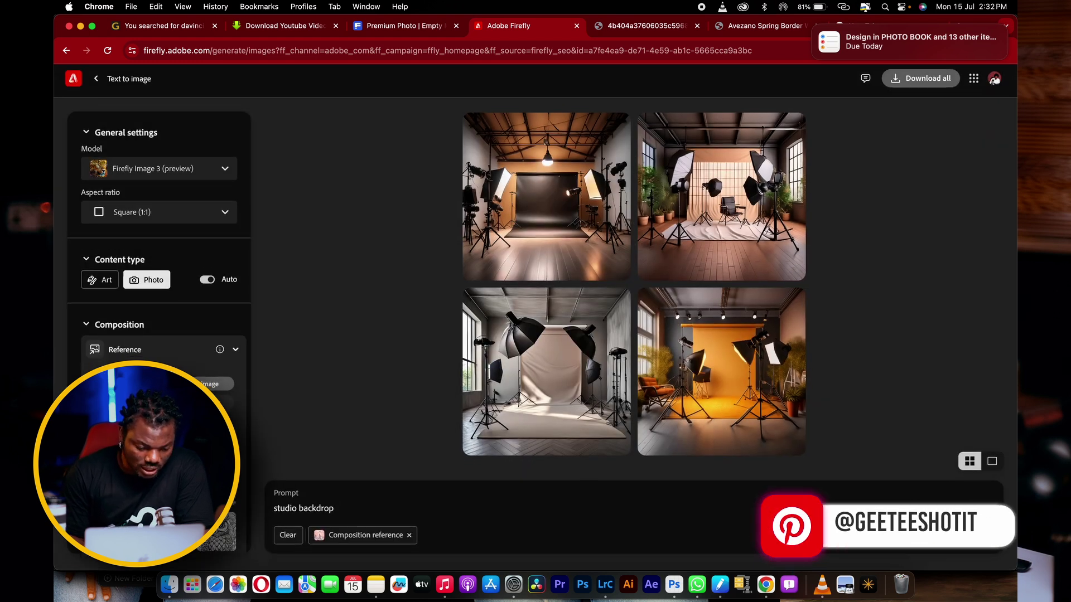
scroll(159, 251, down, 5)
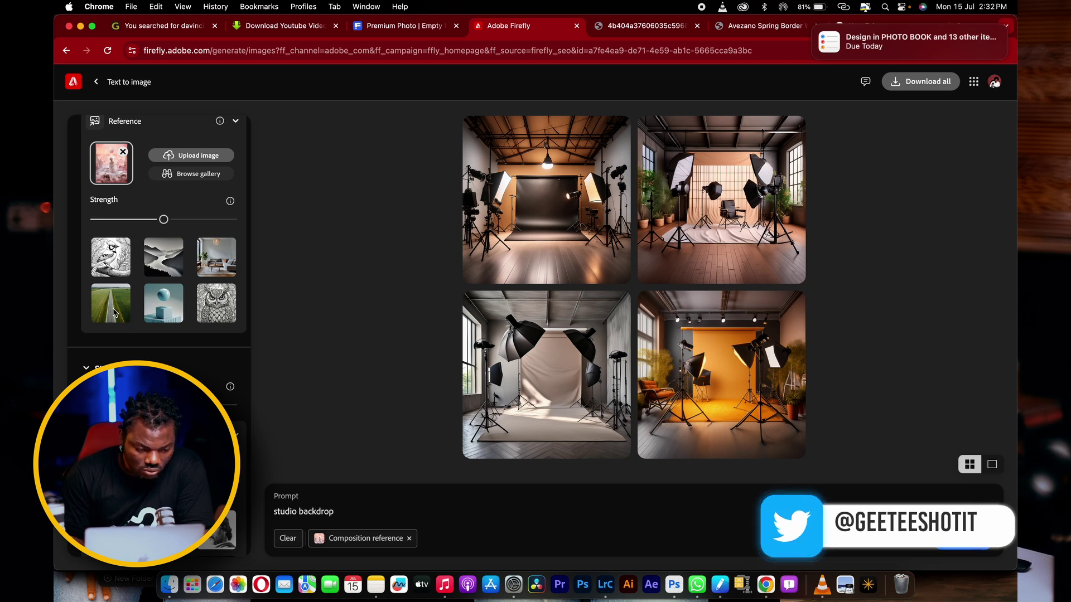
click(219, 262)
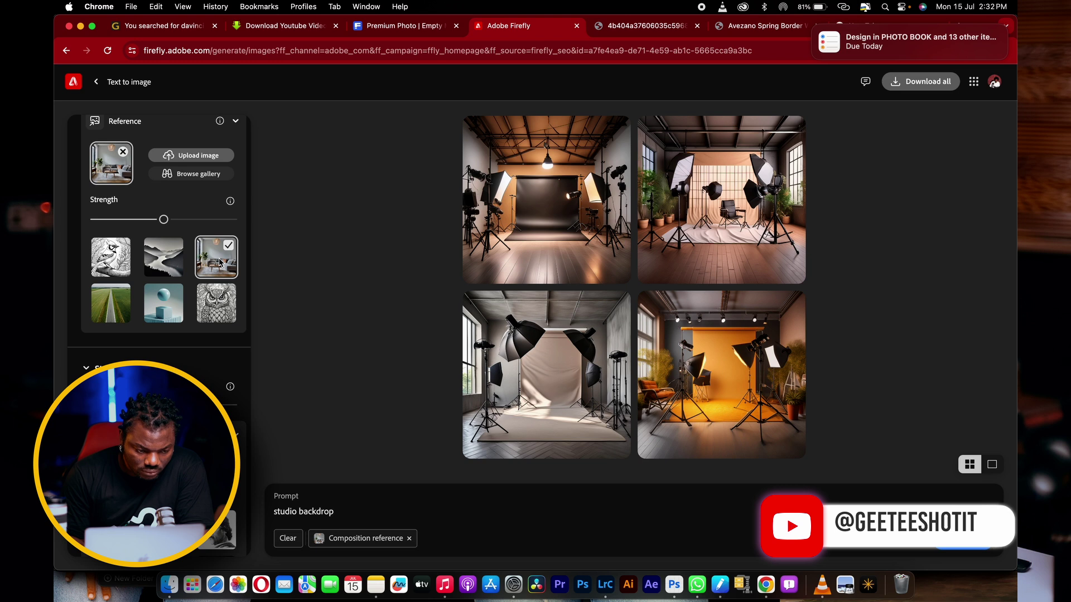
Upload the golden hall image whose name starts with 746c49e9 from the Downloads folder as the composition reference
click(188, 156)
scroll(546, 312, down, 3)
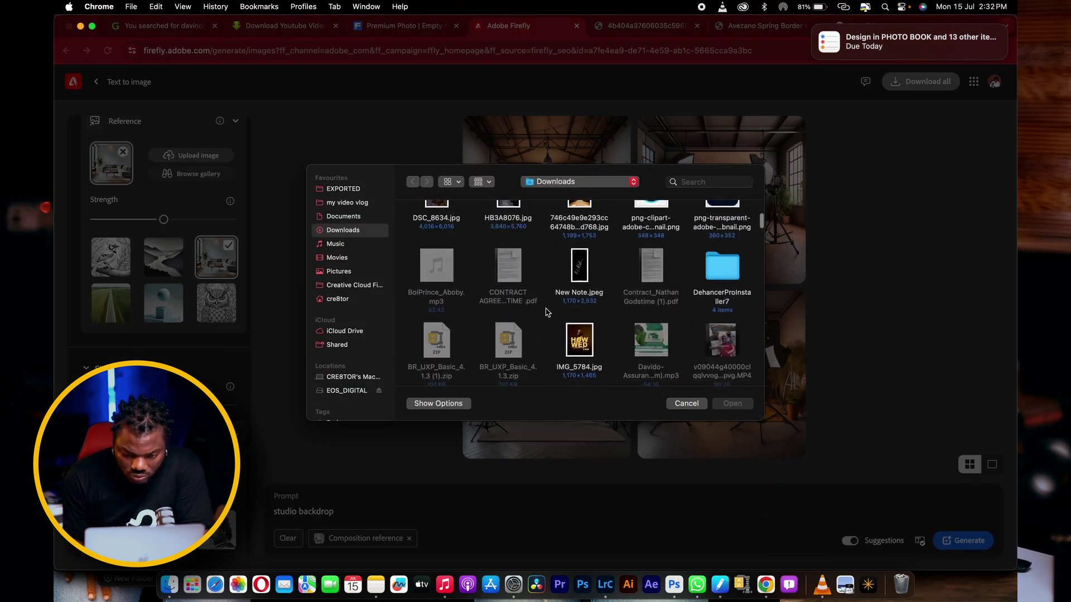
scroll(547, 312, up, 2)
double_click(580, 260)
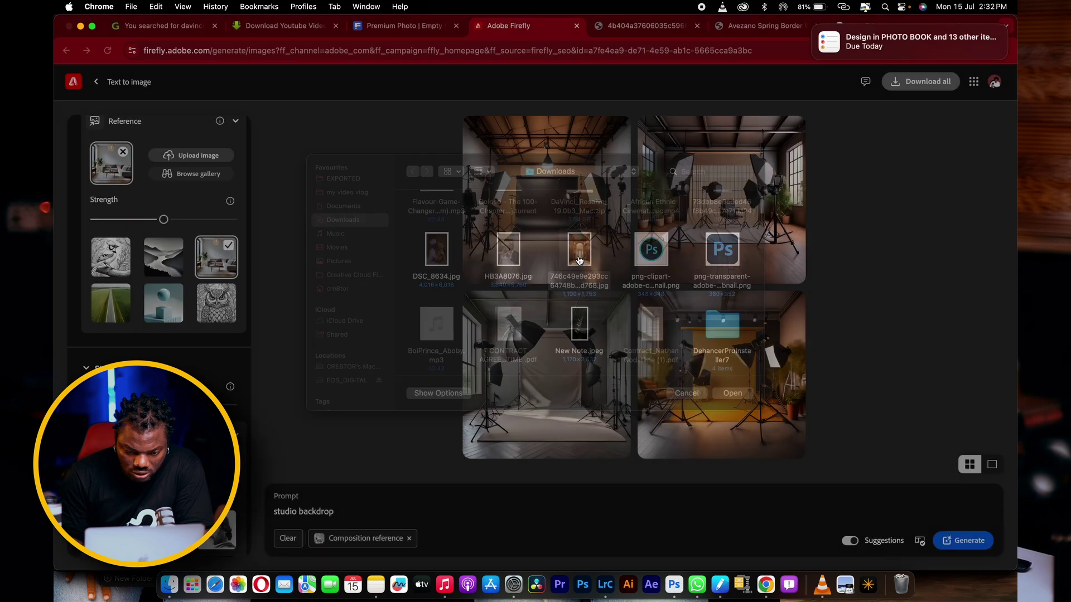
Upload the same golden hall image starting with 746c49e9 from Downloads as the style reference
scroll(160, 319, down, 5)
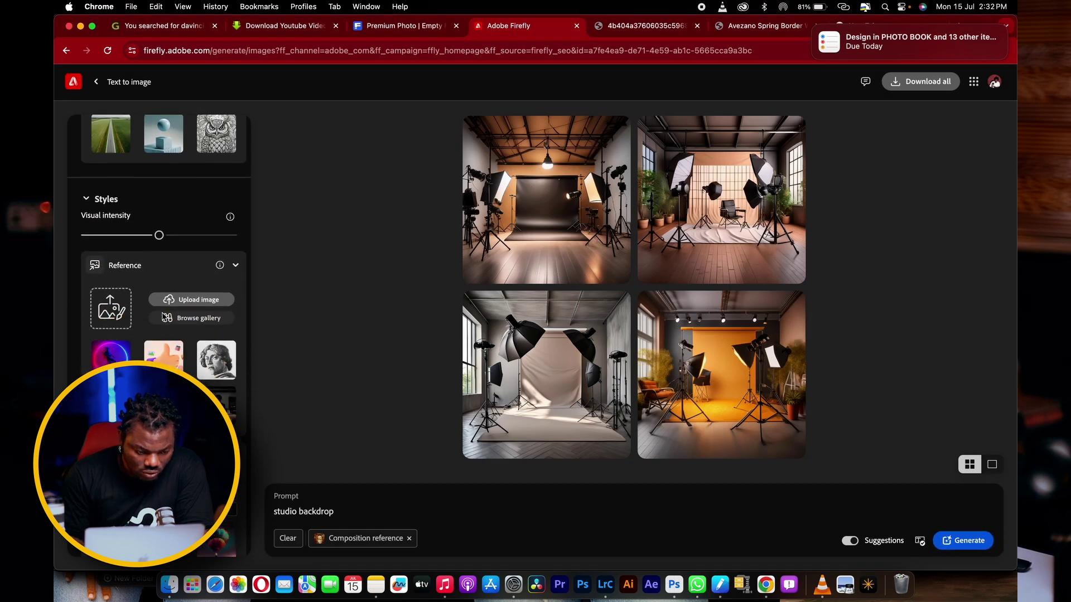
click(119, 290)
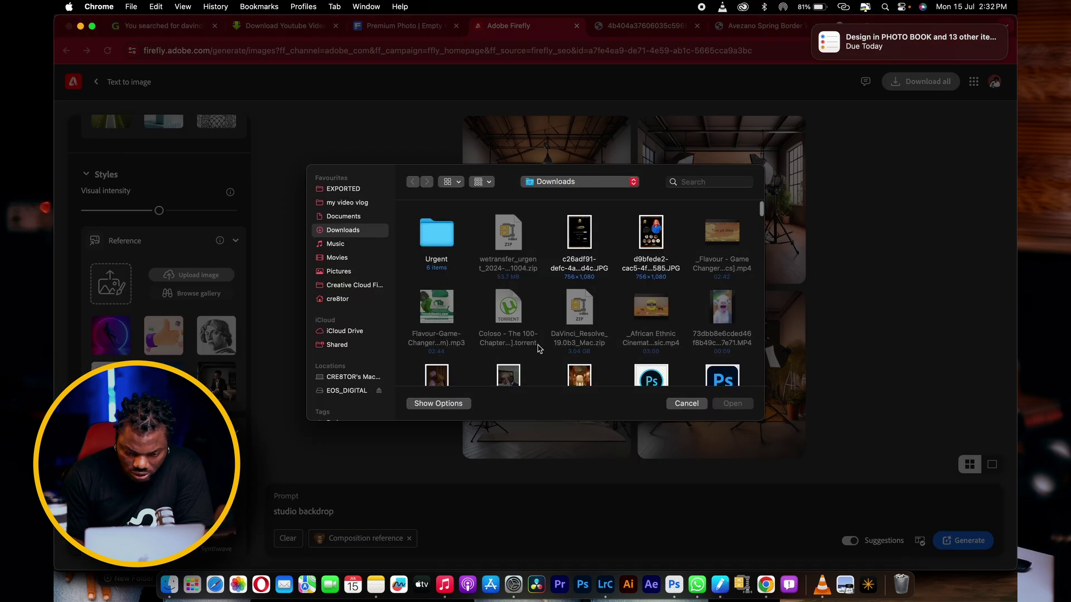
scroll(570, 285, down, 5)
double_click(581, 260)
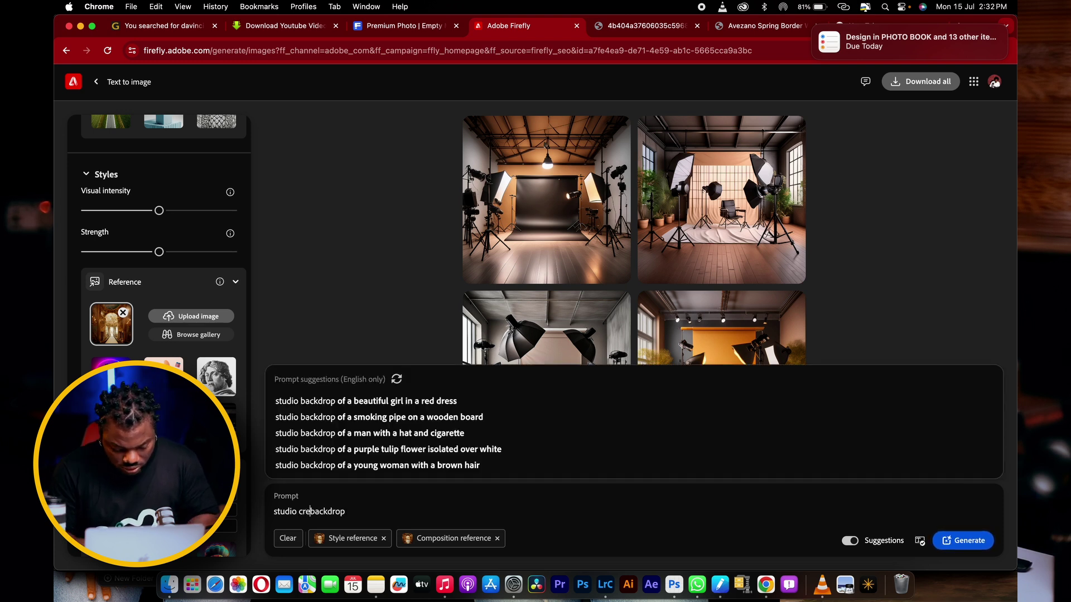
Change the prompt to "studio creative backdrop", add the Hyper realistic effect and generate the images
text(ve)
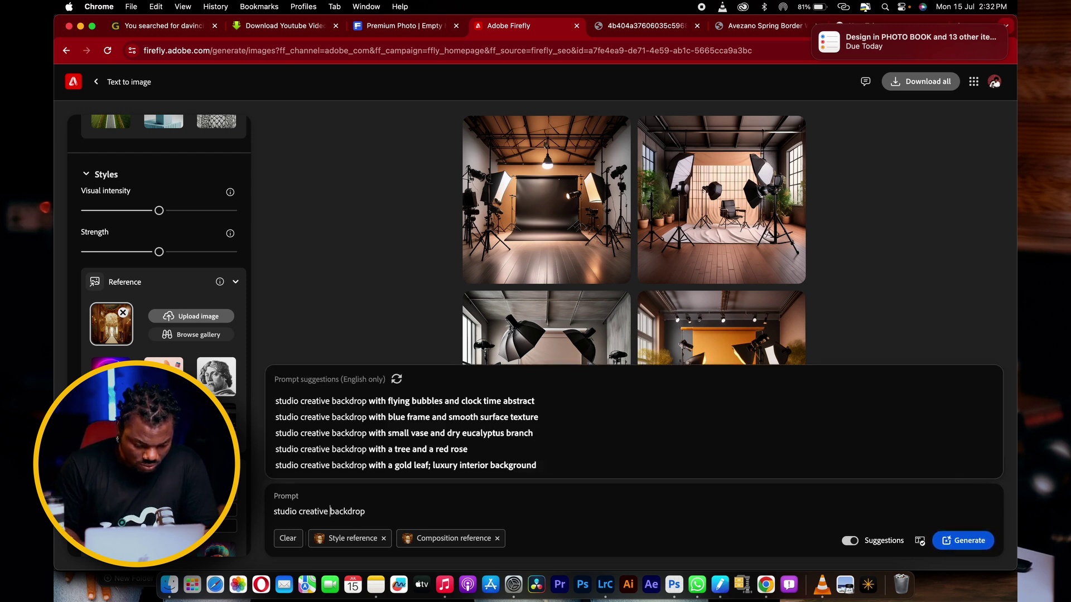
scroll(163, 234, down, 5)
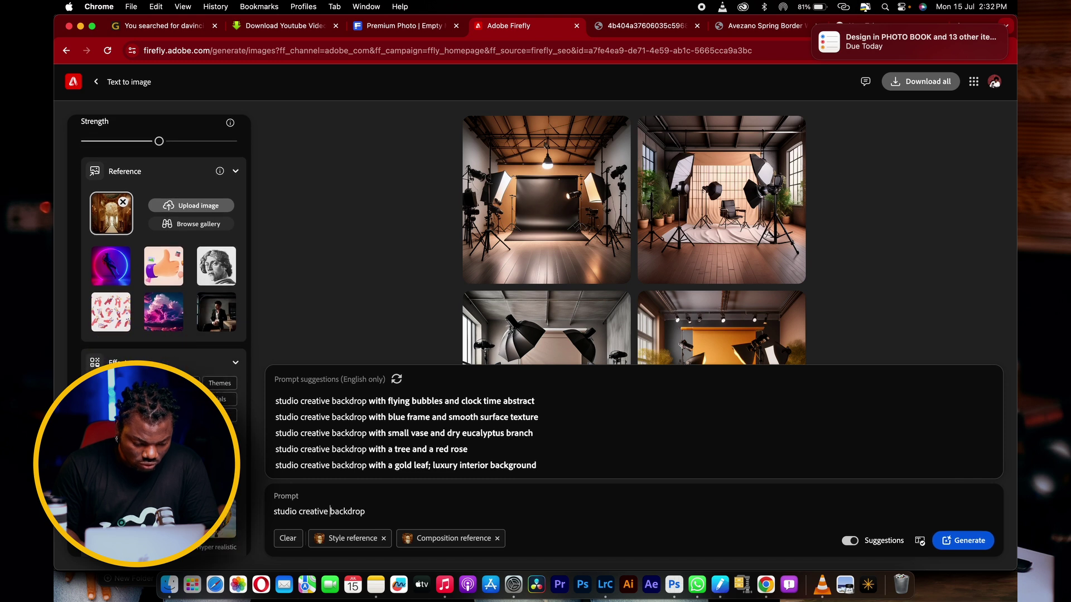
click(220, 435)
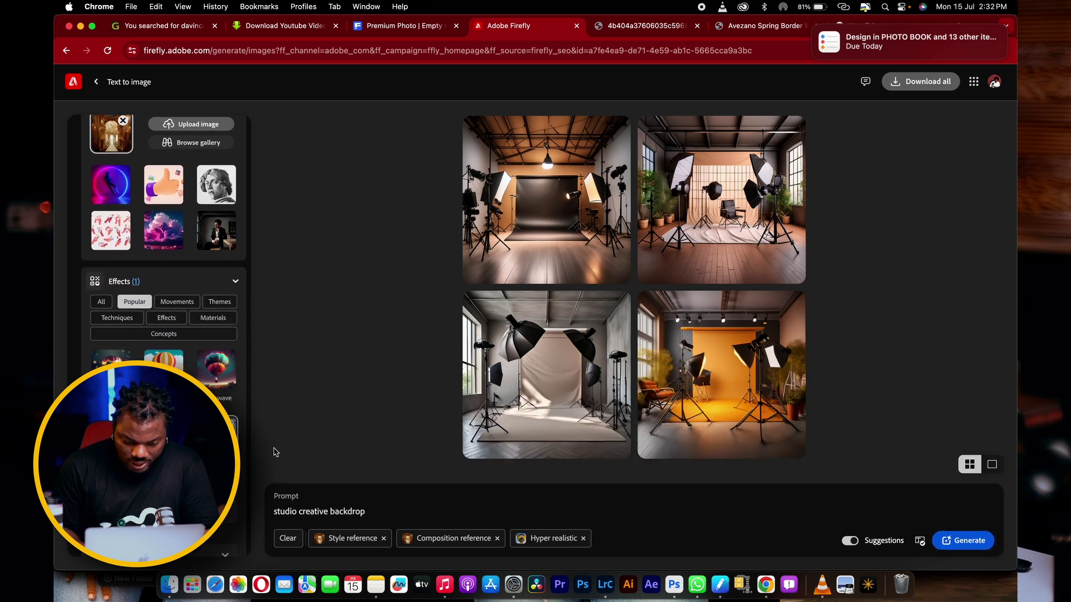
click(952, 539)
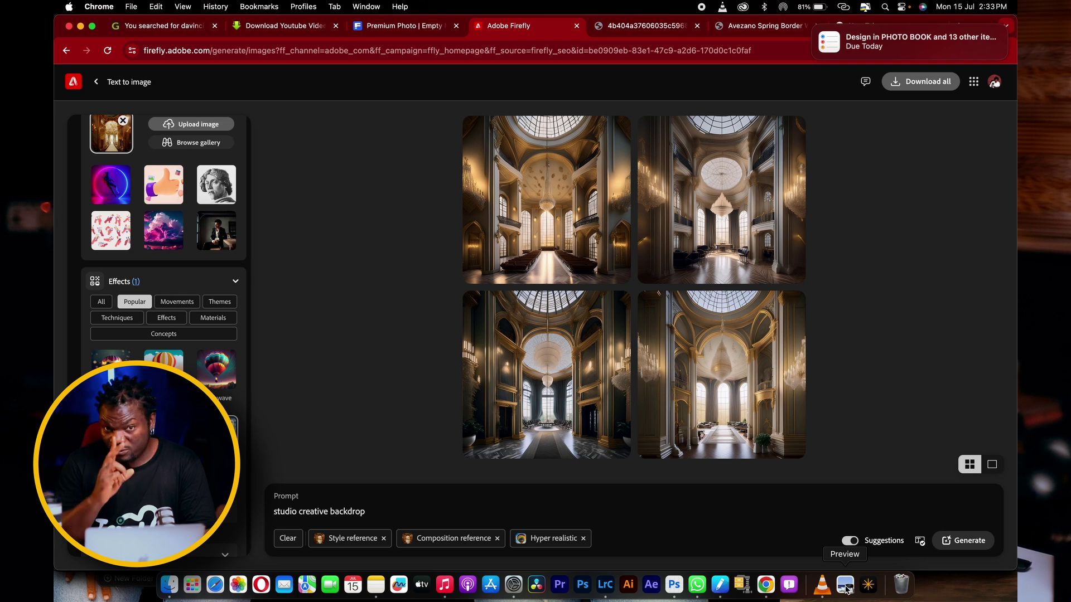
Open the 746c49e9 image from Downloads in Preview and close the Finder window to compare it with the generated images
click(174, 587)
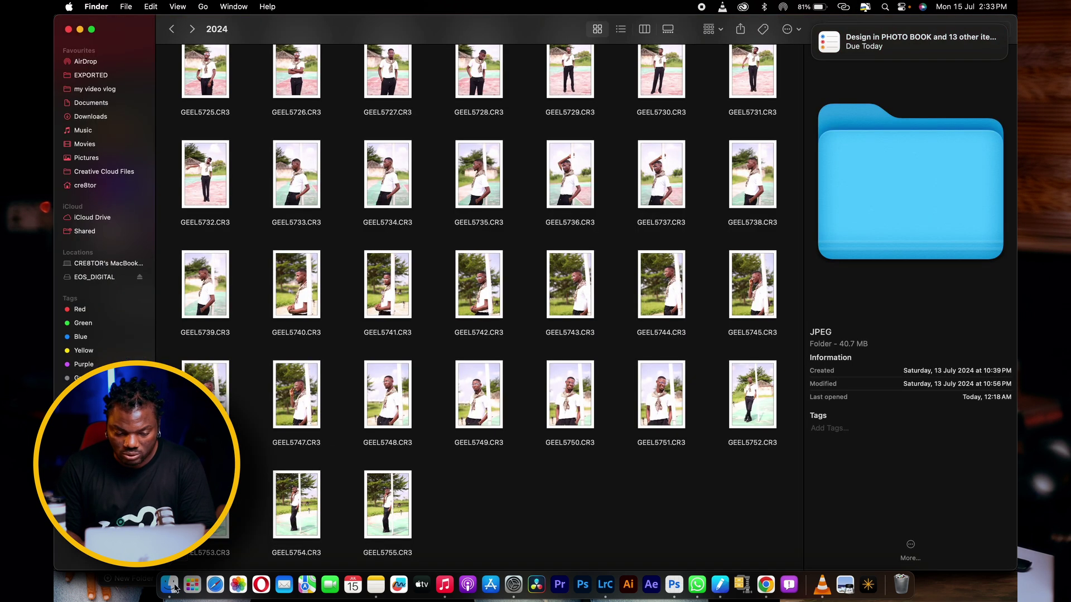
click(92, 118)
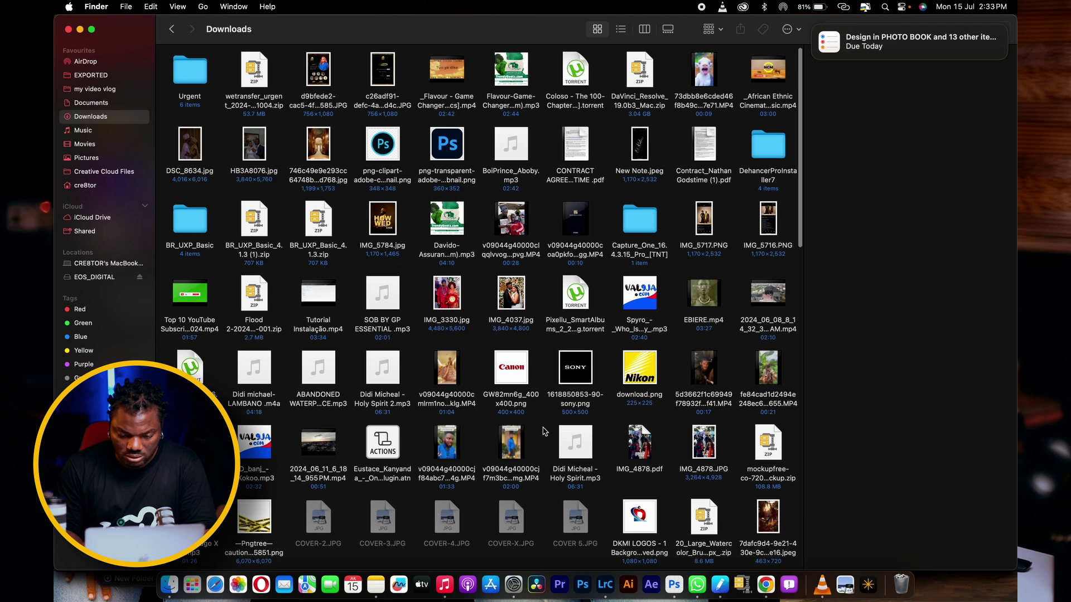
click(319, 147)
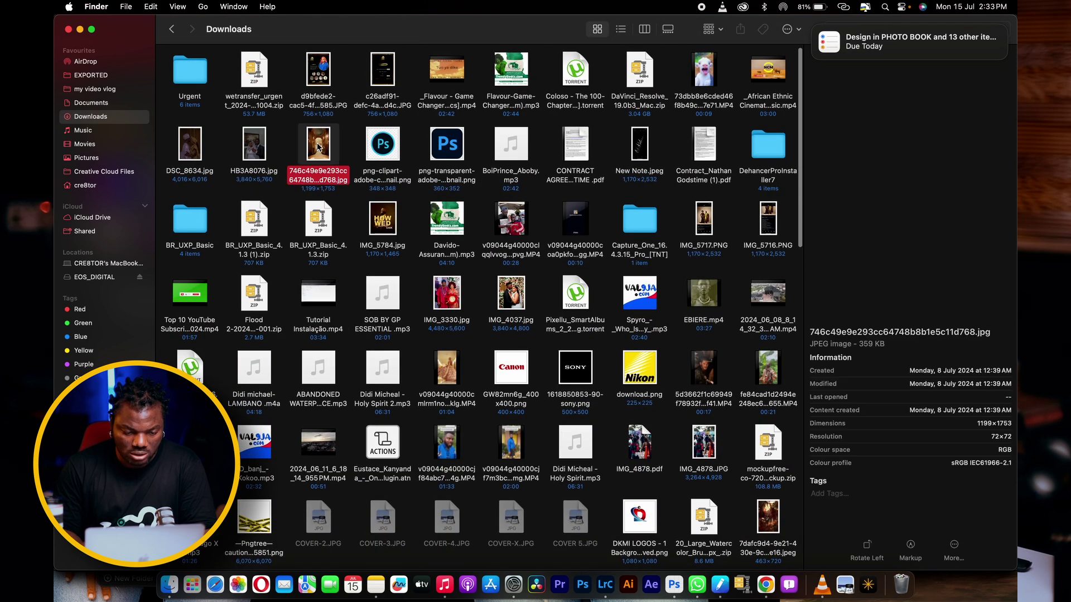
double_click(317, 144)
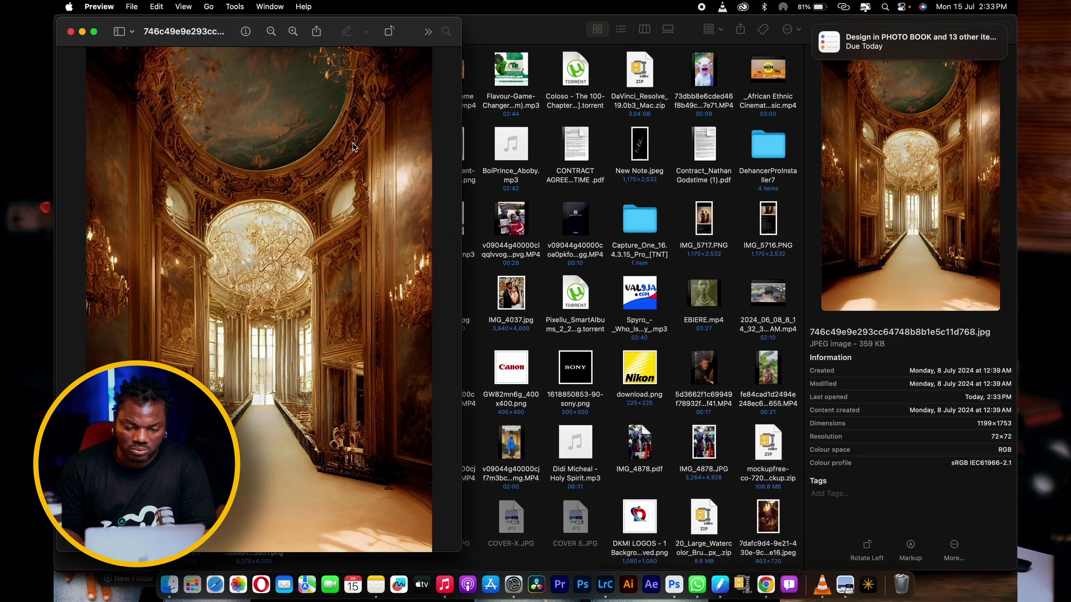
click(579, 28)
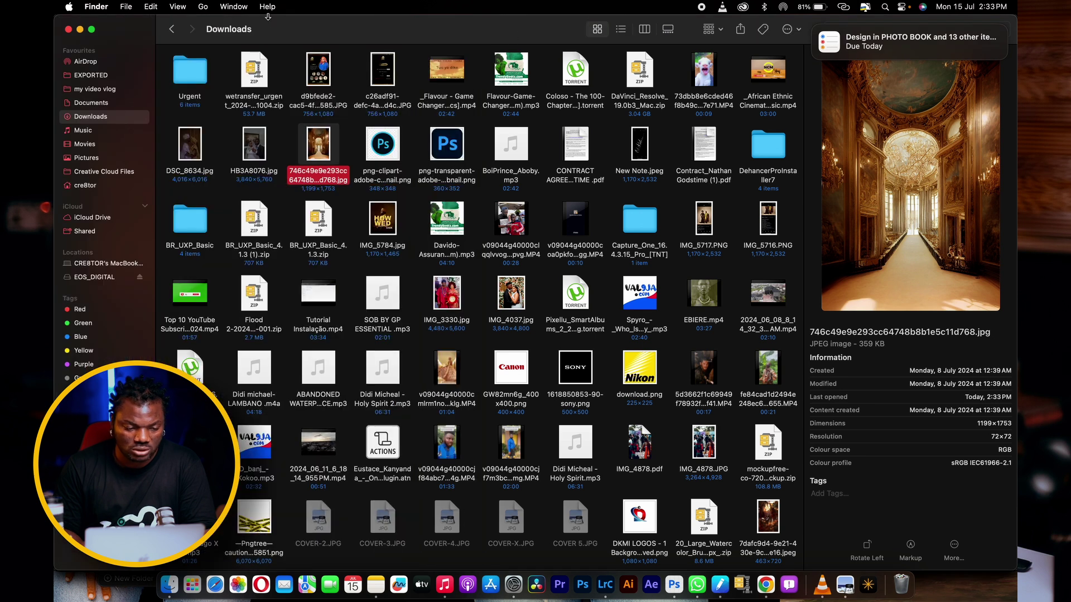
click(68, 30)
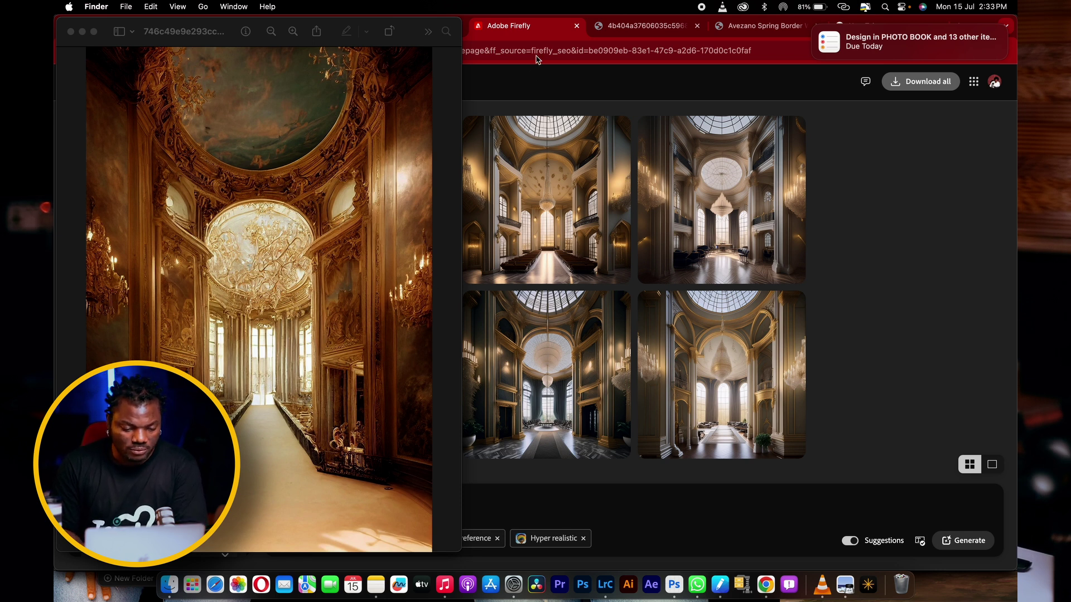
Return to Firefly, generate images from "studio creative backdrop gold color style" and compare them with the reference image in Preview
click(555, 30)
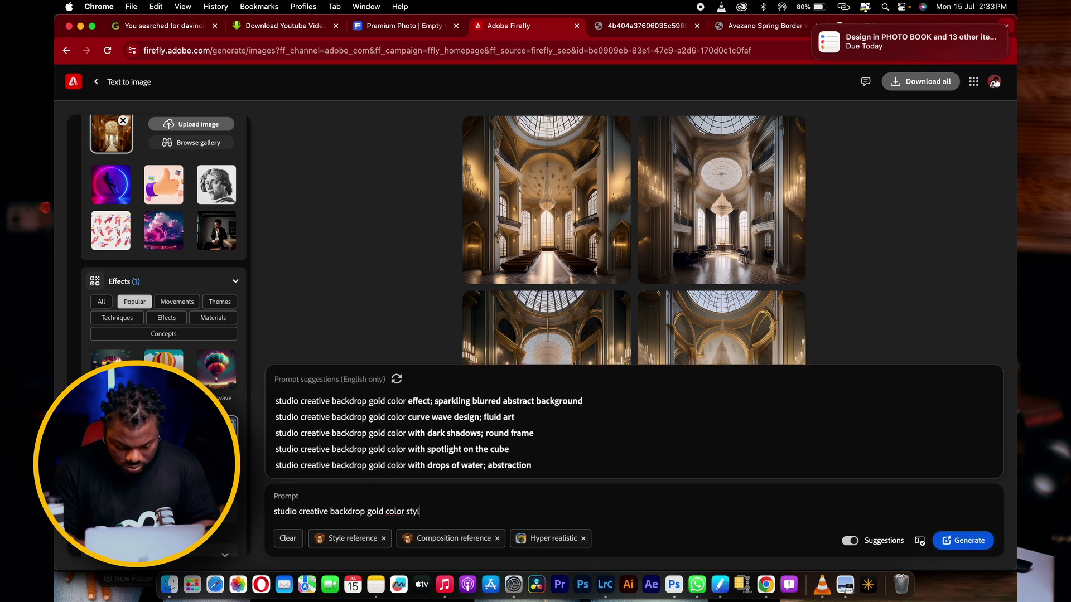
key(Return)
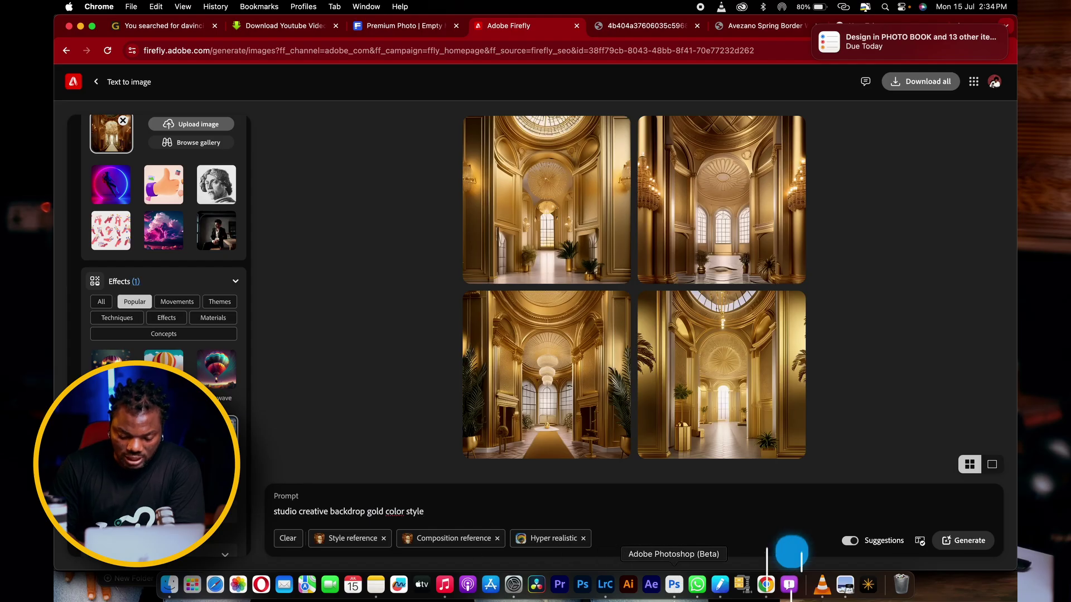
click(845, 586)
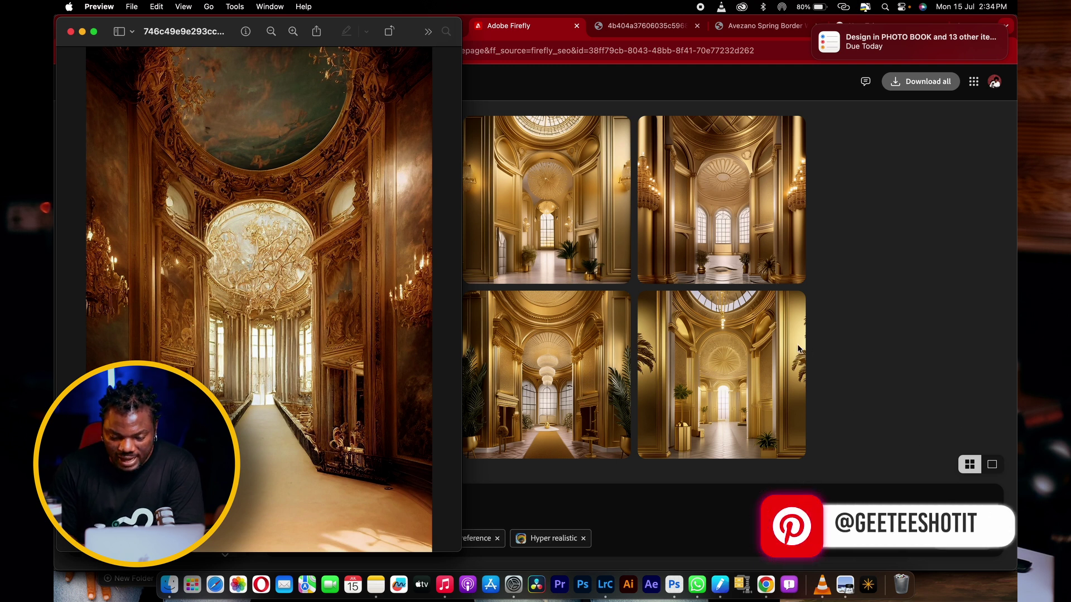
click(865, 279)
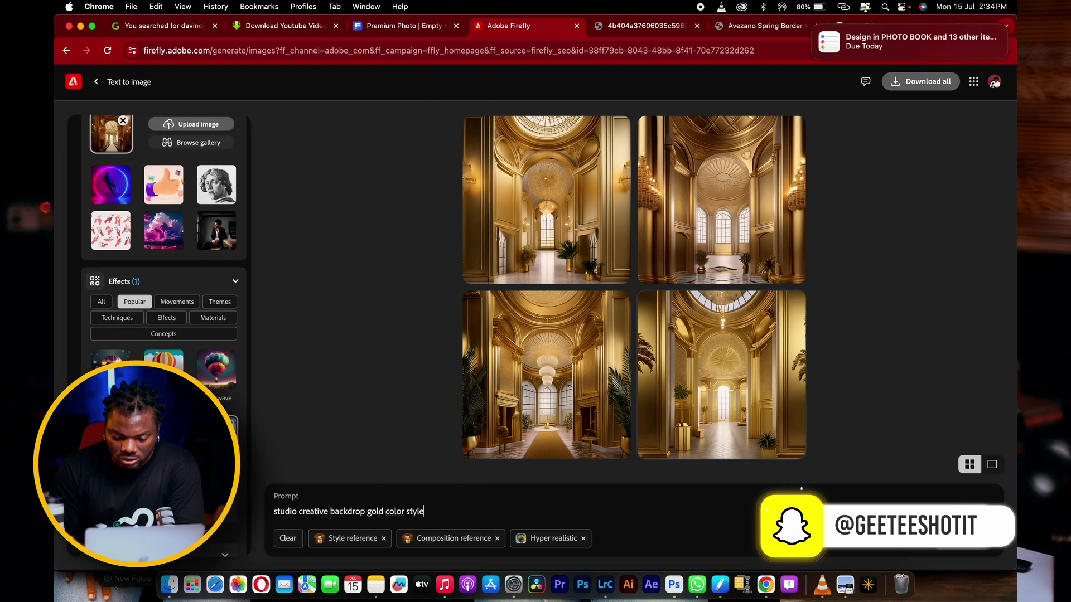